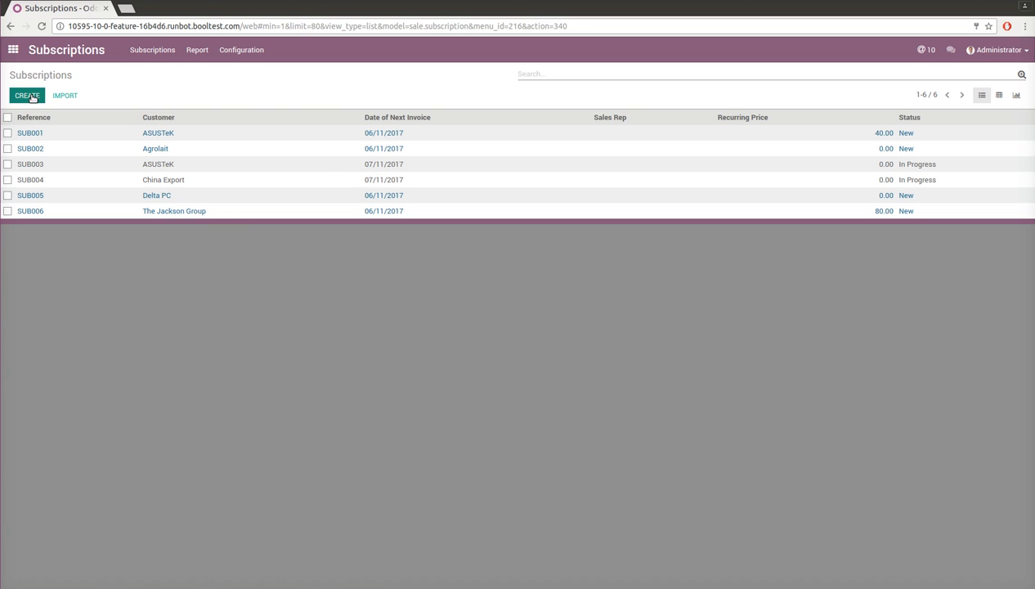
Step: Start a new subscription and create a company customer named "Sample Client" for it
click(29, 95)
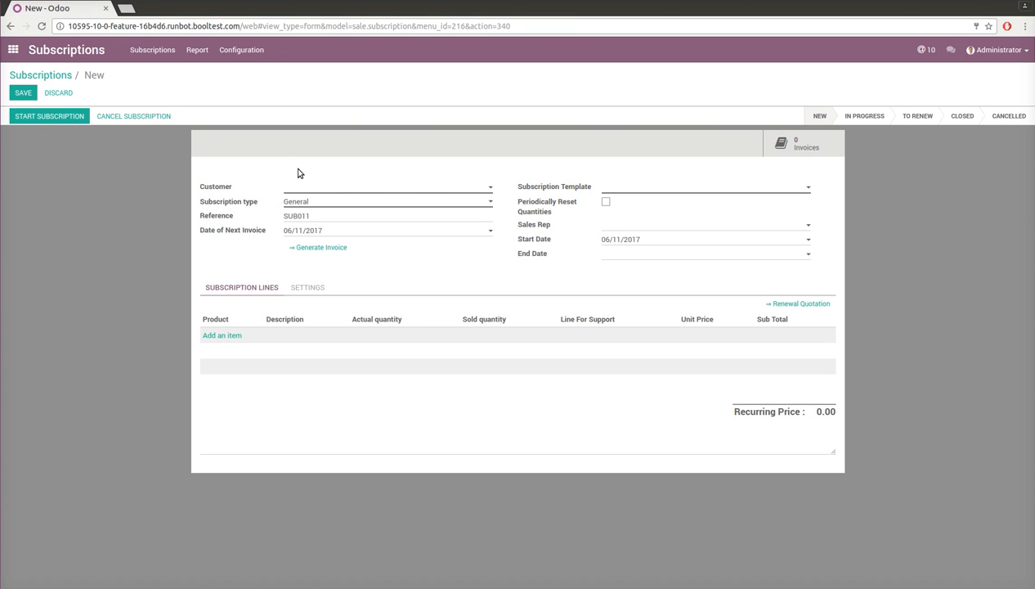
click(485, 187)
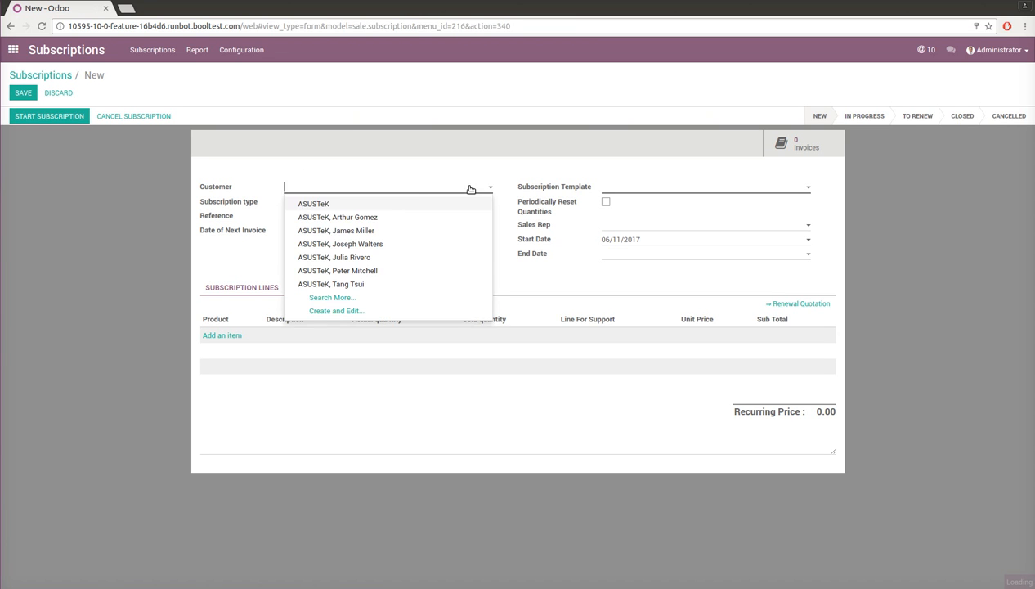
click(343, 310)
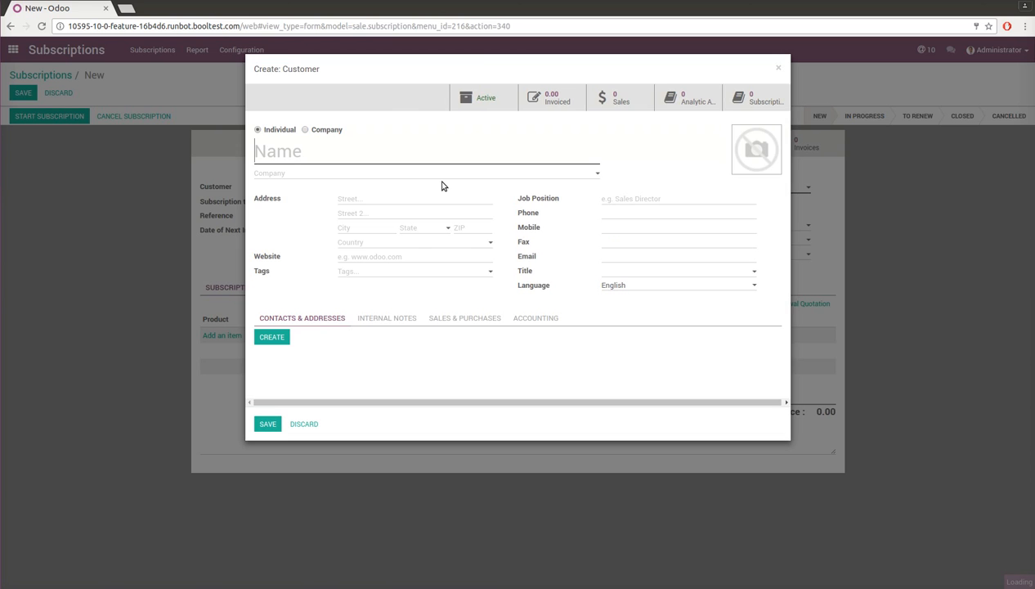
text(Sample Client)
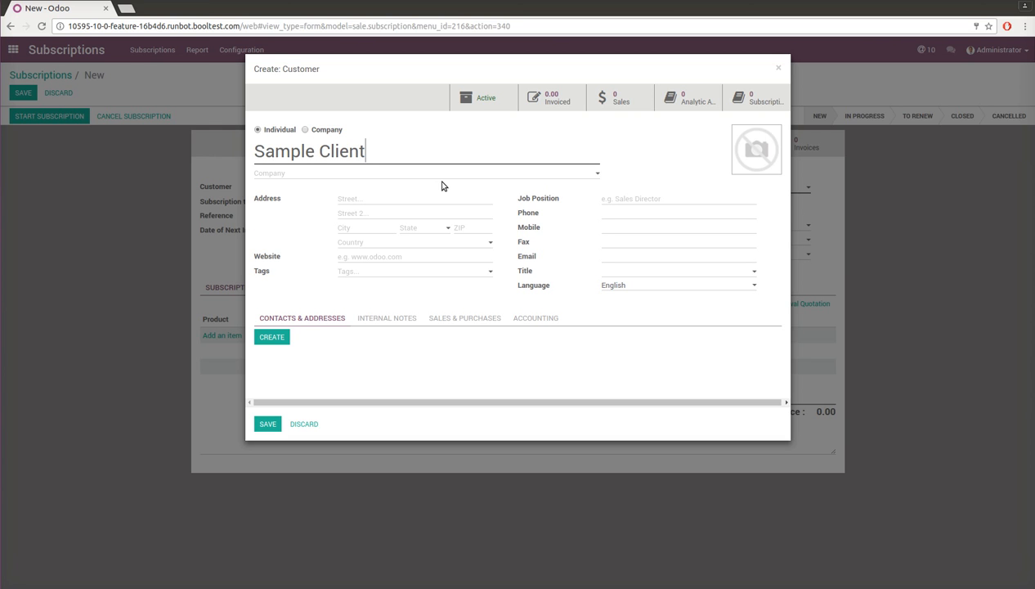
click(319, 129)
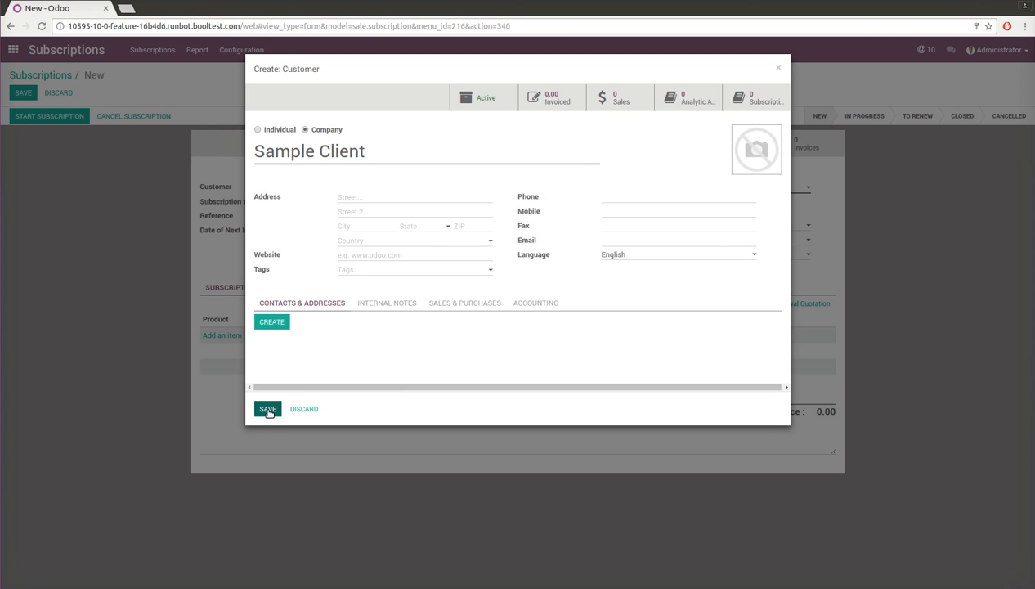
click(268, 408)
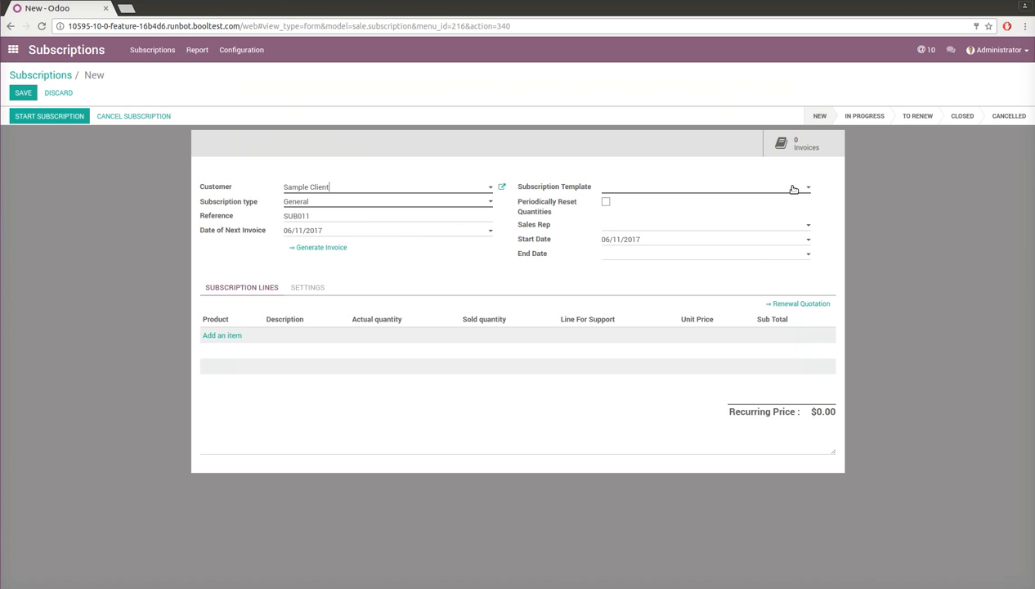
Step: Create a new subscription template named "Support Template" with code "support" and subscription type Support
click(758, 189)
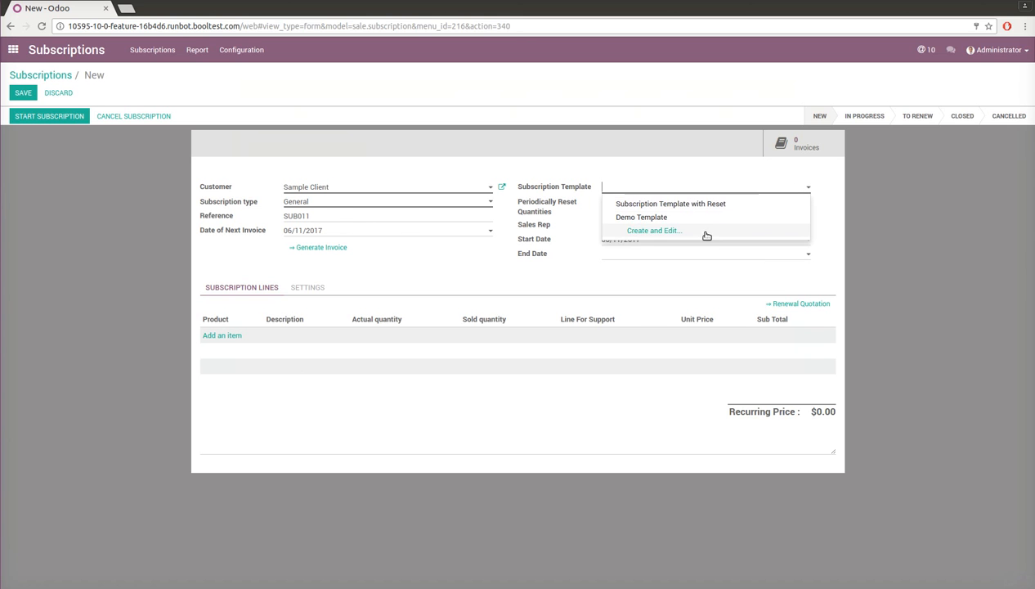
click(707, 233)
text(Supo)
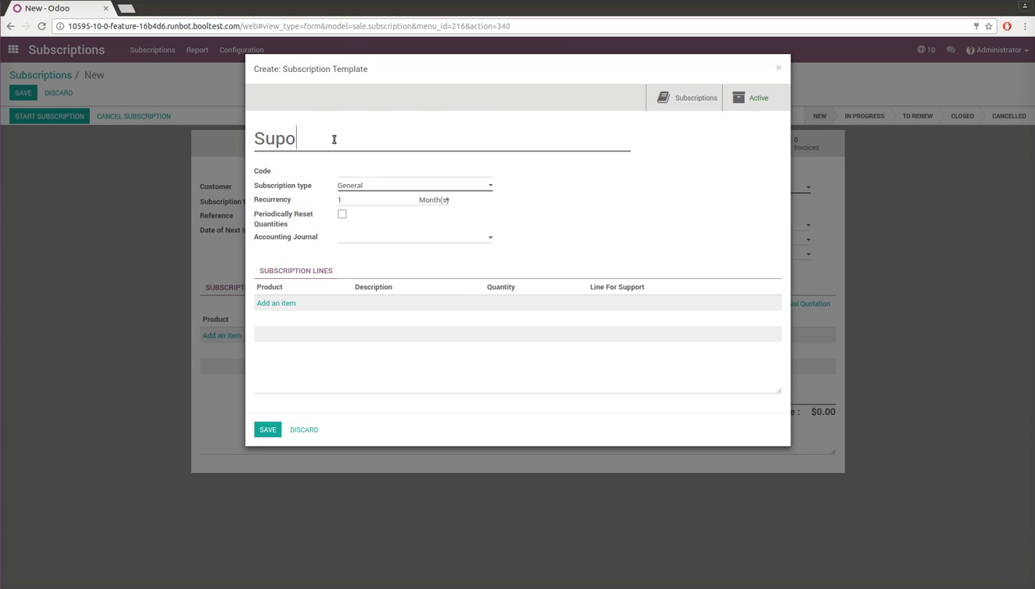
key(BackSpace)
text(port Template)
click(353, 172)
text(support)
click(365, 187)
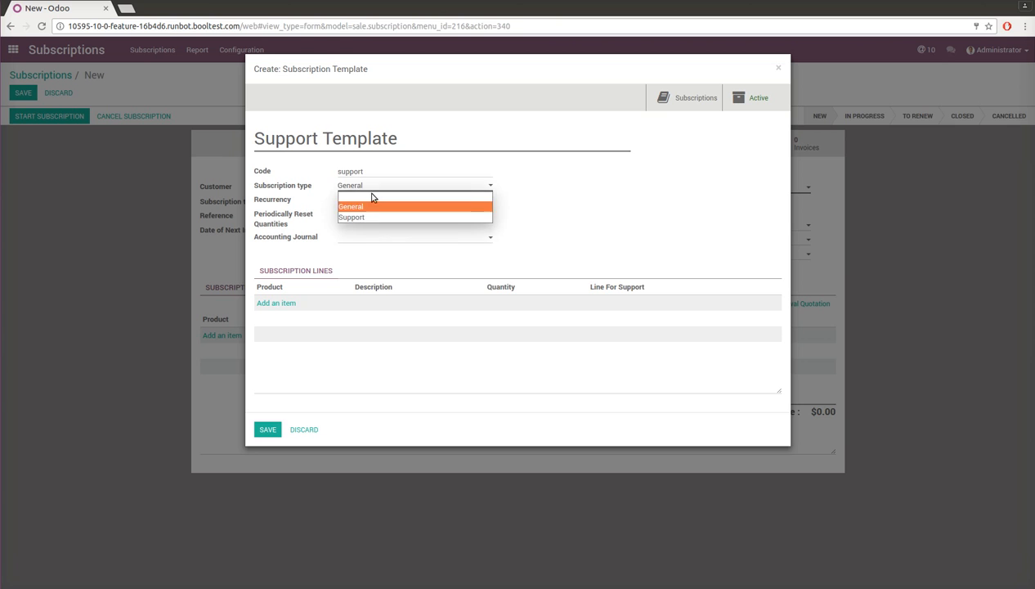
click(377, 218)
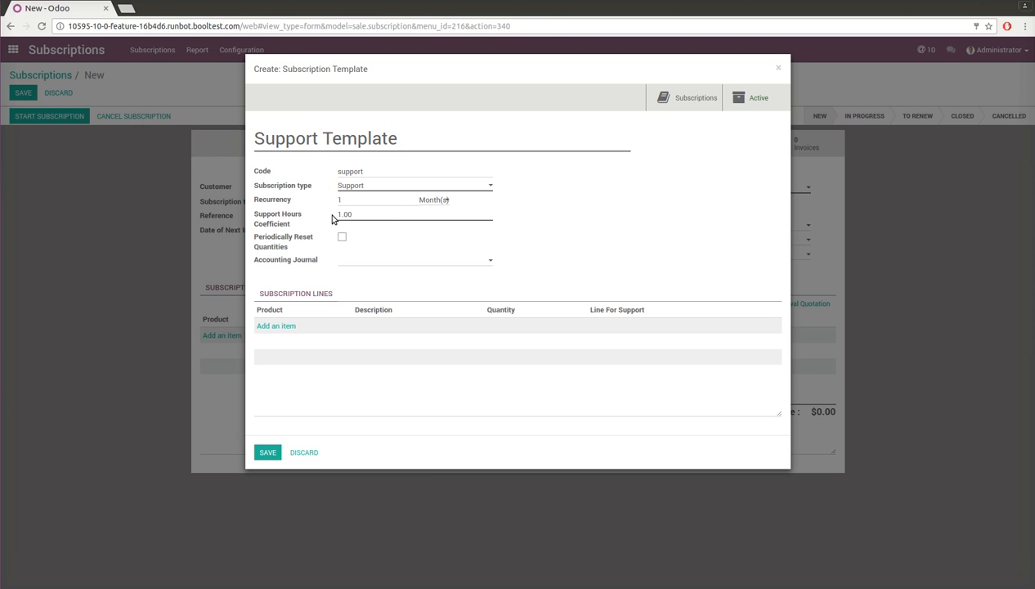
Step: Try a support hours coefficient of 0.125 in the template and set it back to 1
mouse_move(276, 218)
double_click(363, 215)
text(0.125)
double_click(371, 214)
click(370, 214)
double_click(371, 214)
text(1)
Step: Enable periodic resetting of quantities in the template and choose Customer Invoices (USD) as its accounting journal
mouse_move(282, 239)
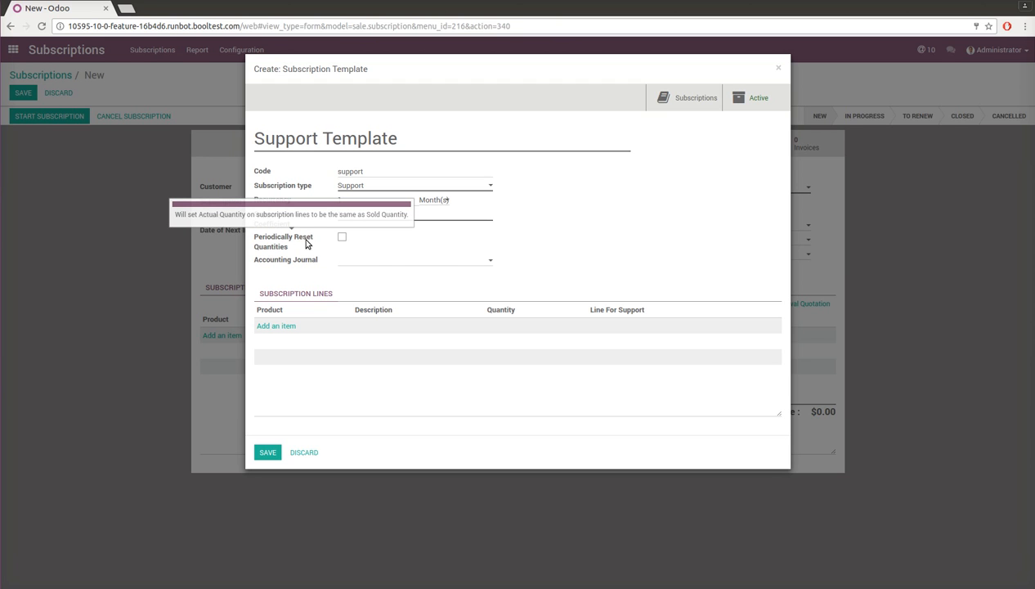
click(339, 238)
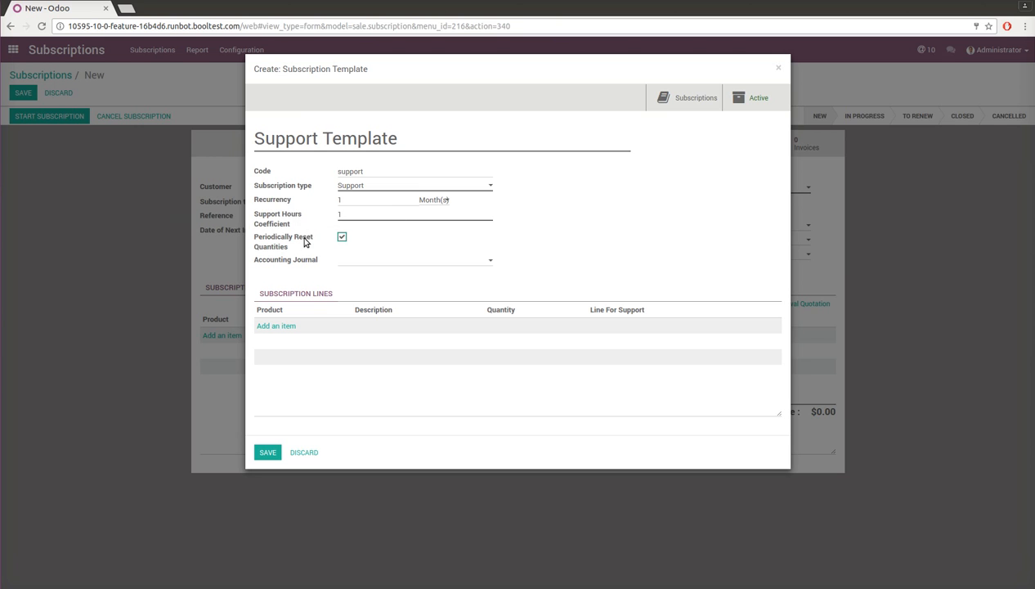
mouse_move(296, 241)
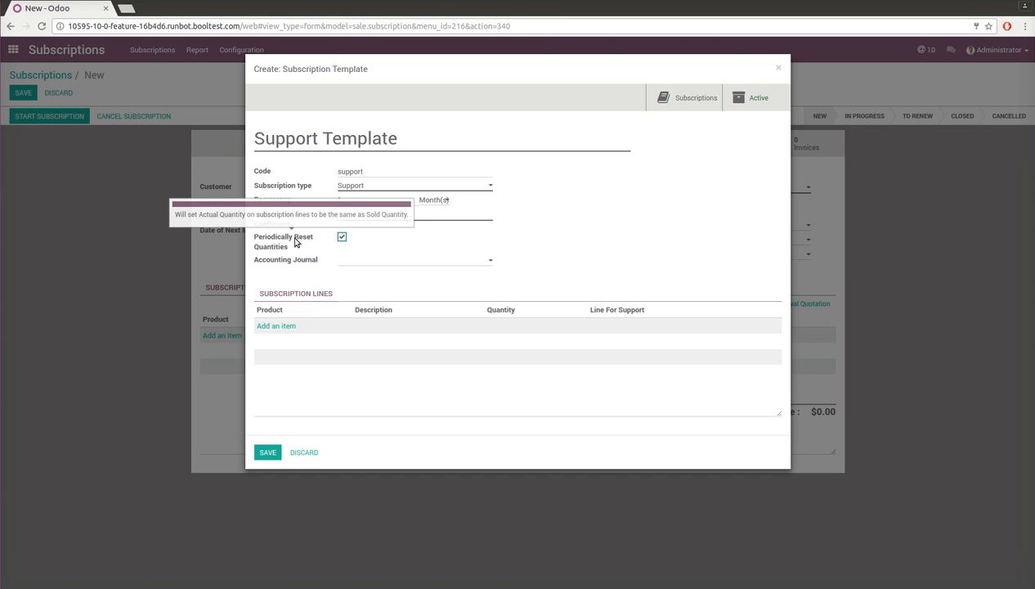
click(421, 261)
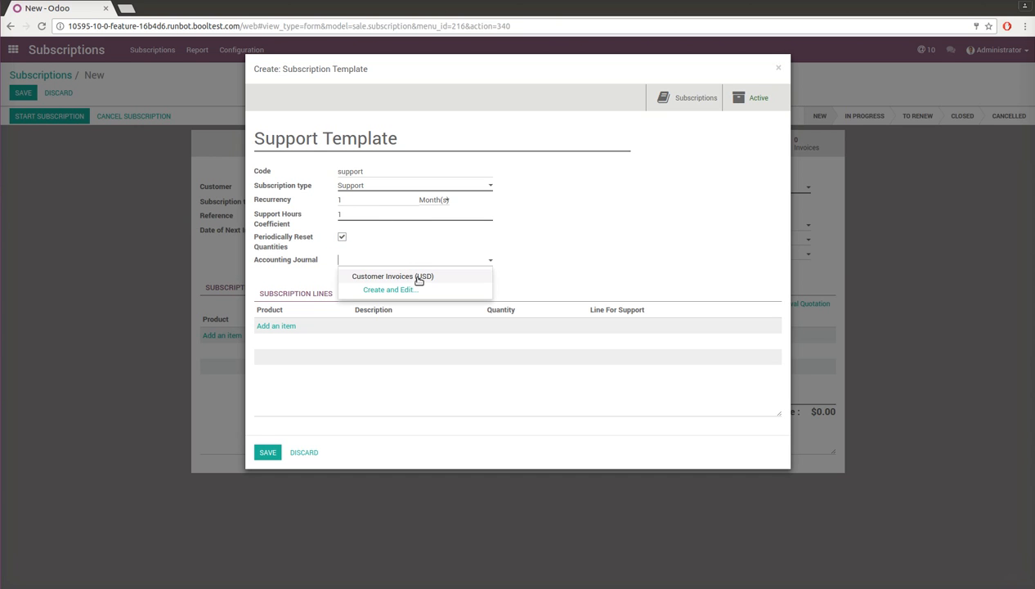
click(416, 280)
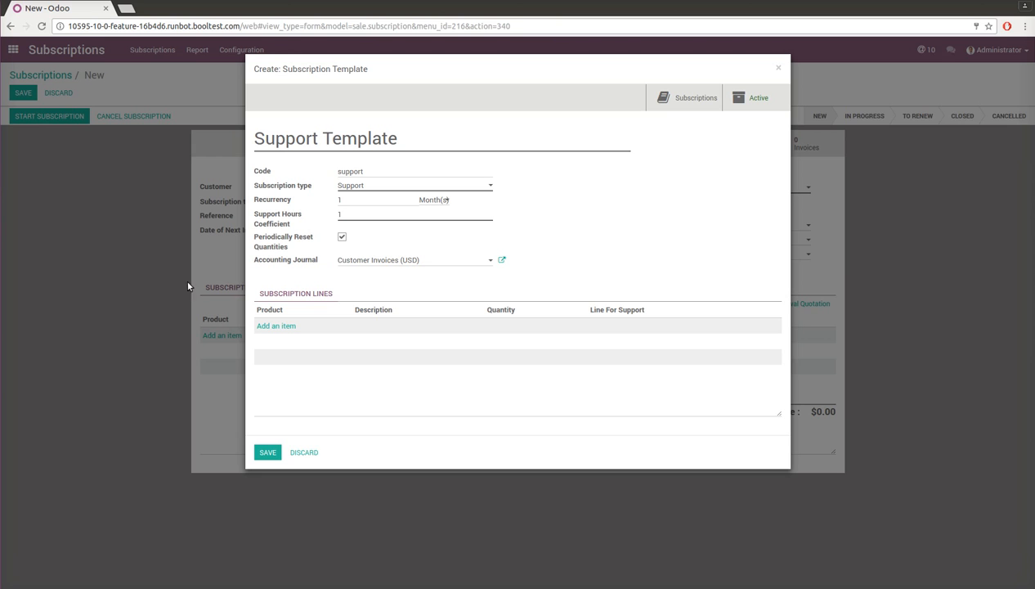
Step: Add a subscription line with a new Service product named "Support", sale price 50 and cost 35
click(290, 327)
click(345, 326)
click(333, 343)
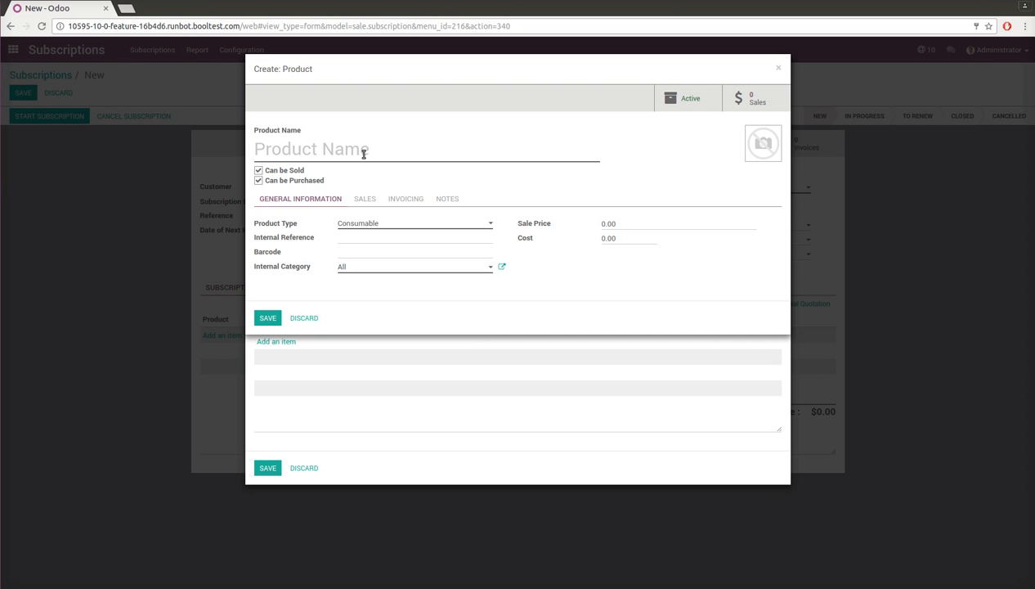
text(Support)
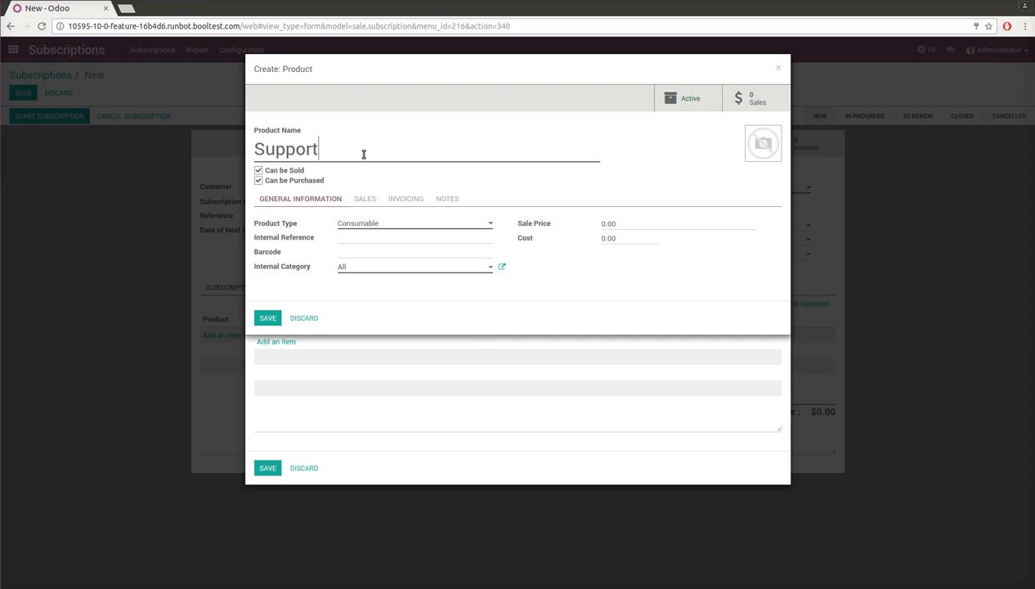
click(388, 223)
click(395, 254)
click(639, 226)
text(50)
click(637, 240)
text(35)
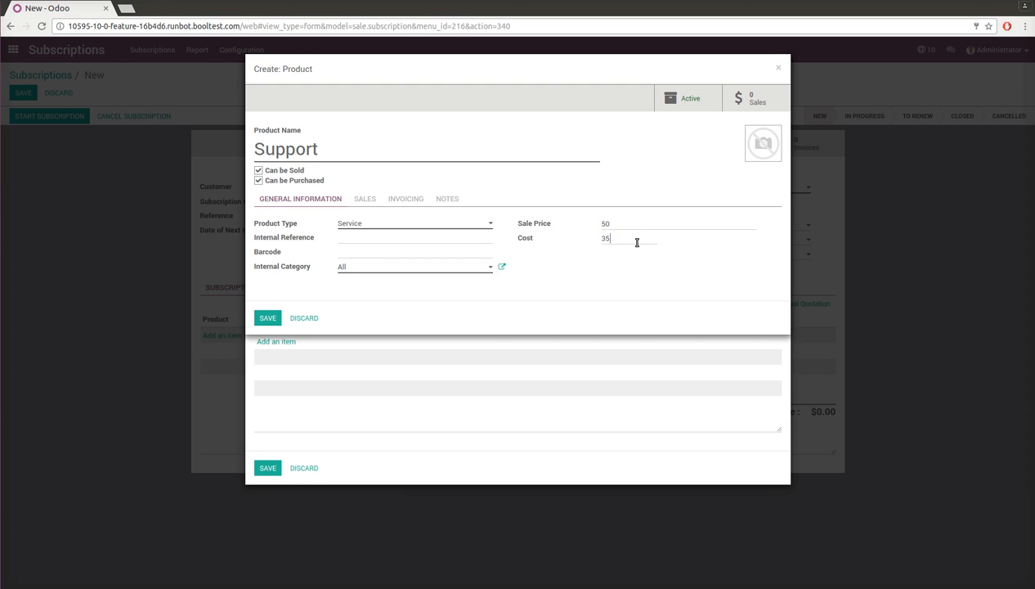
click(269, 320)
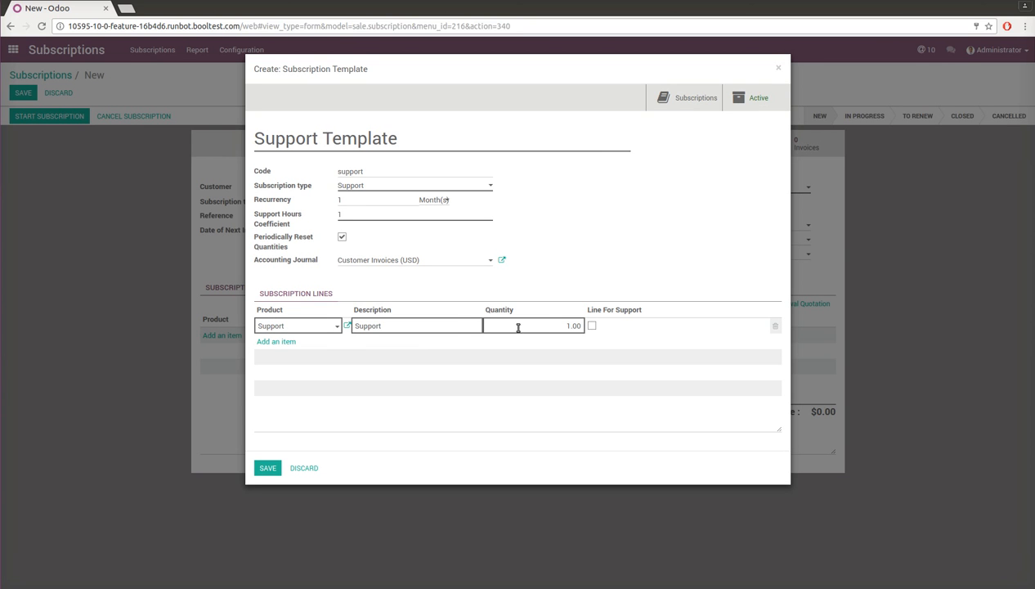
Step: Set the Support line's quantity to 2, mark it as the line for support, and save the template and subscription
double_click(549, 327)
text(2)
click(591, 325)
mouse_move(592, 330)
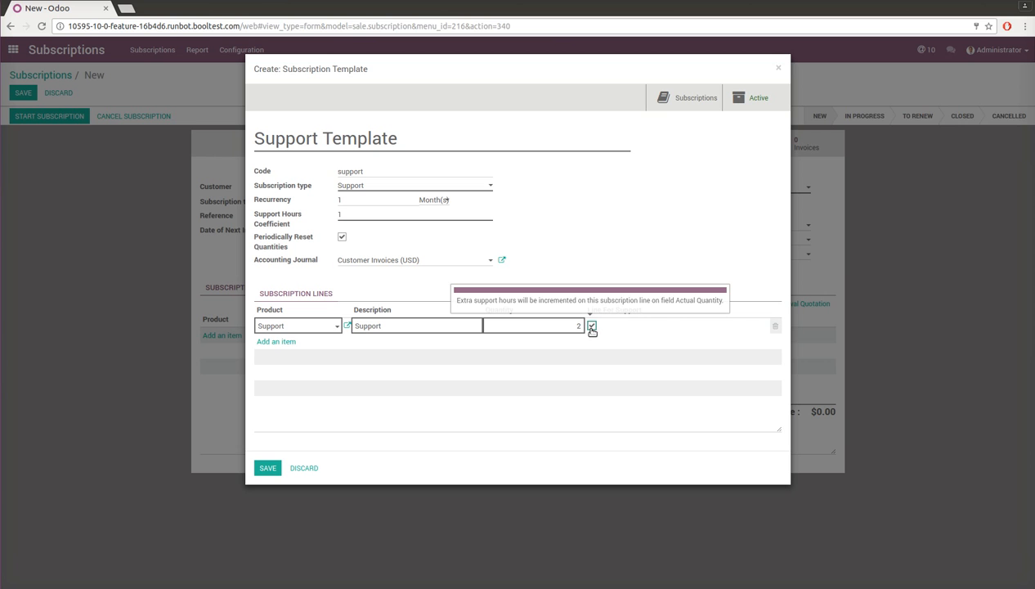
click(264, 466)
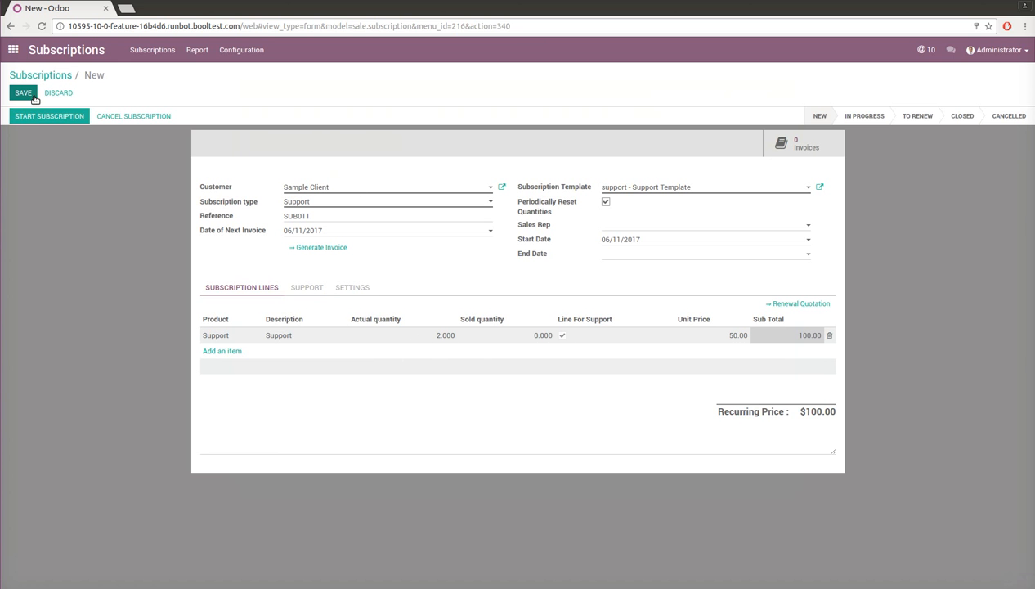
click(23, 93)
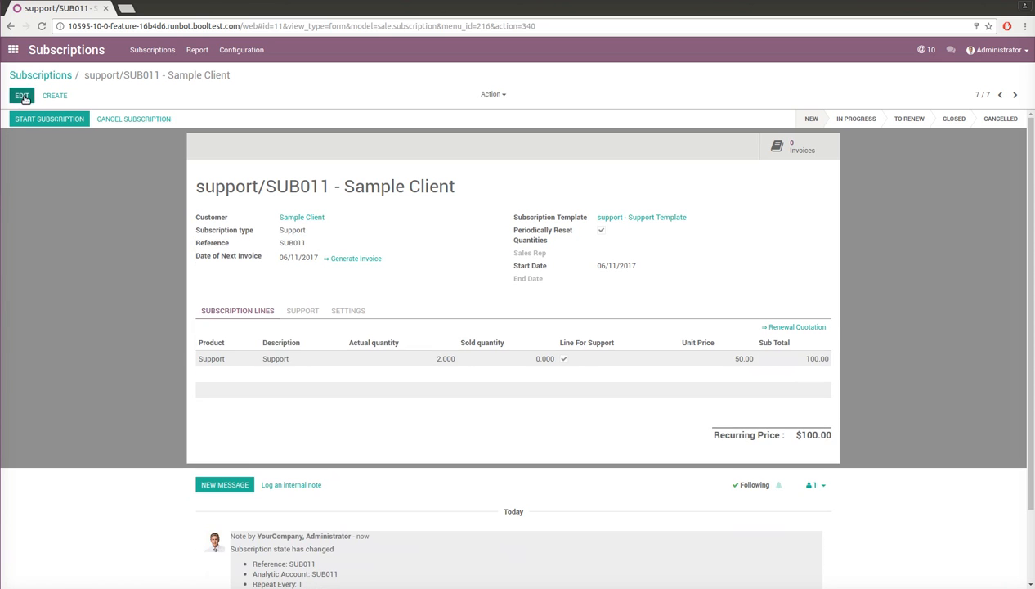
Step: Set the subscription's initial support hours to 2 and check the sold quantity on its subscription line
click(22, 95)
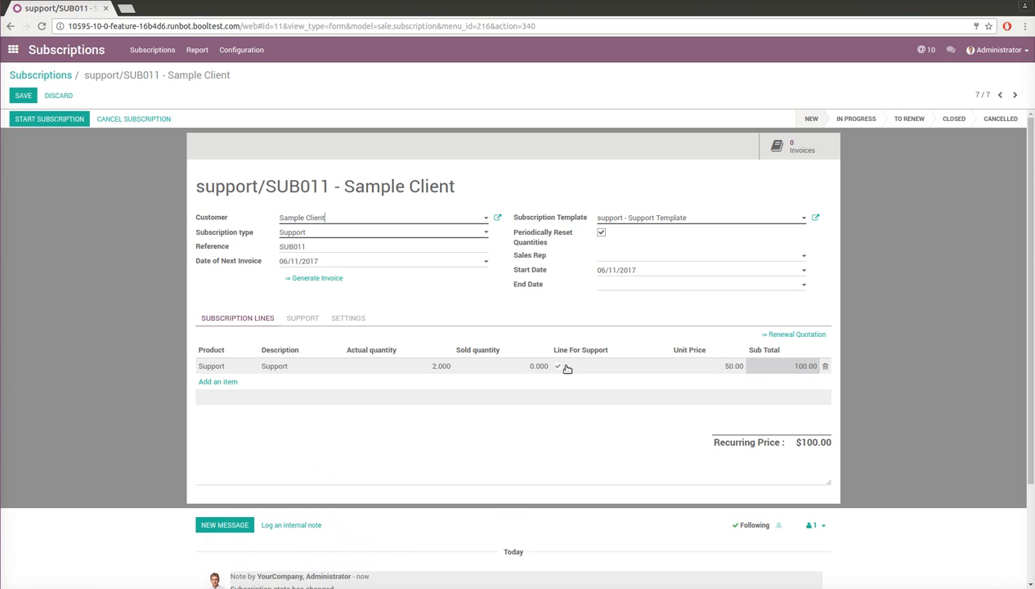
click(308, 319)
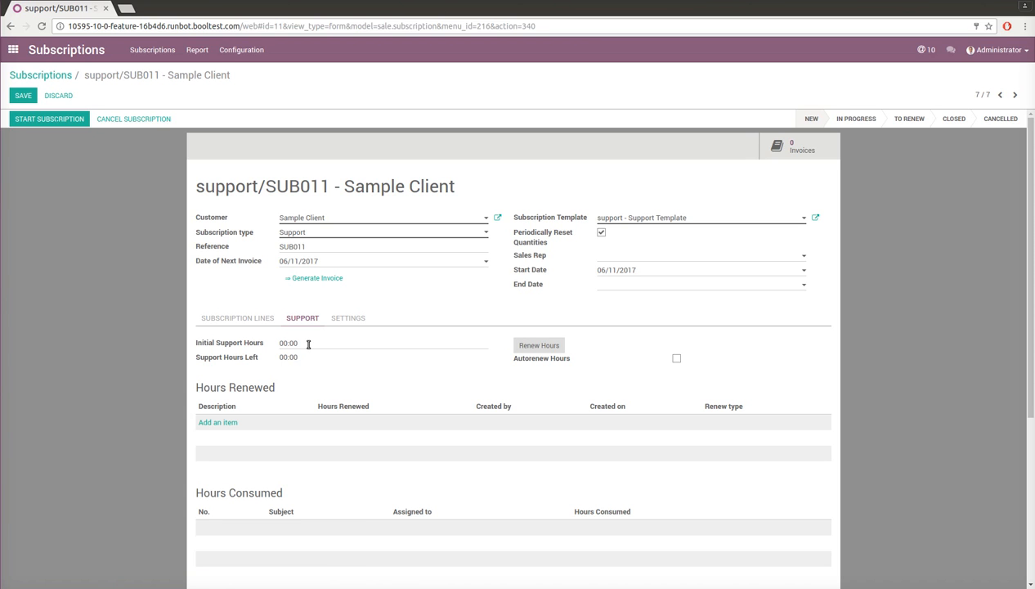
click(309, 344)
text(2)
click(315, 363)
click(248, 322)
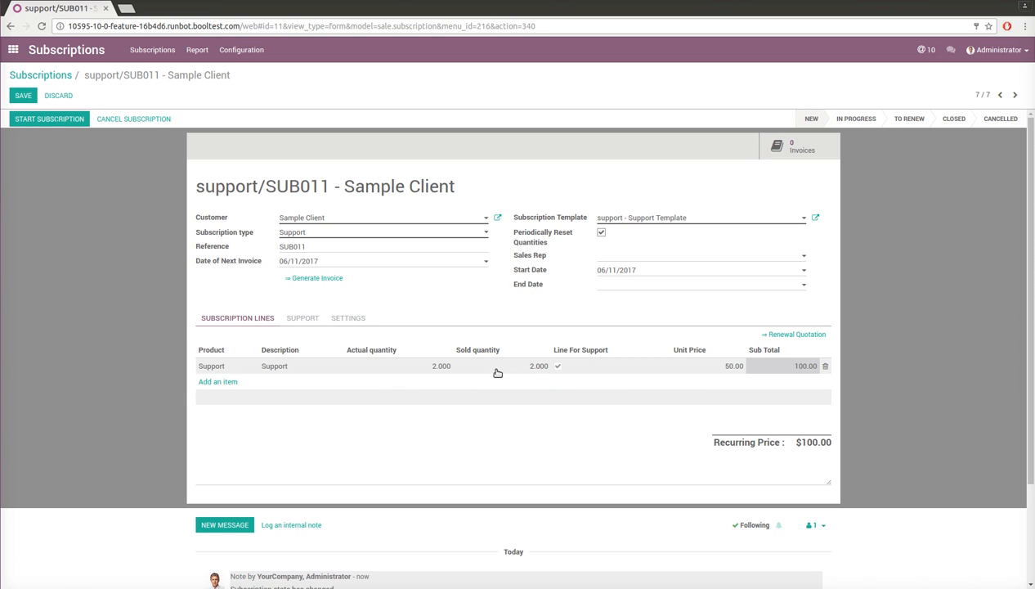
Step: Add a one-hour renewed hours entry described "Agrreed to give a bonus hour" and save the subscription
click(304, 321)
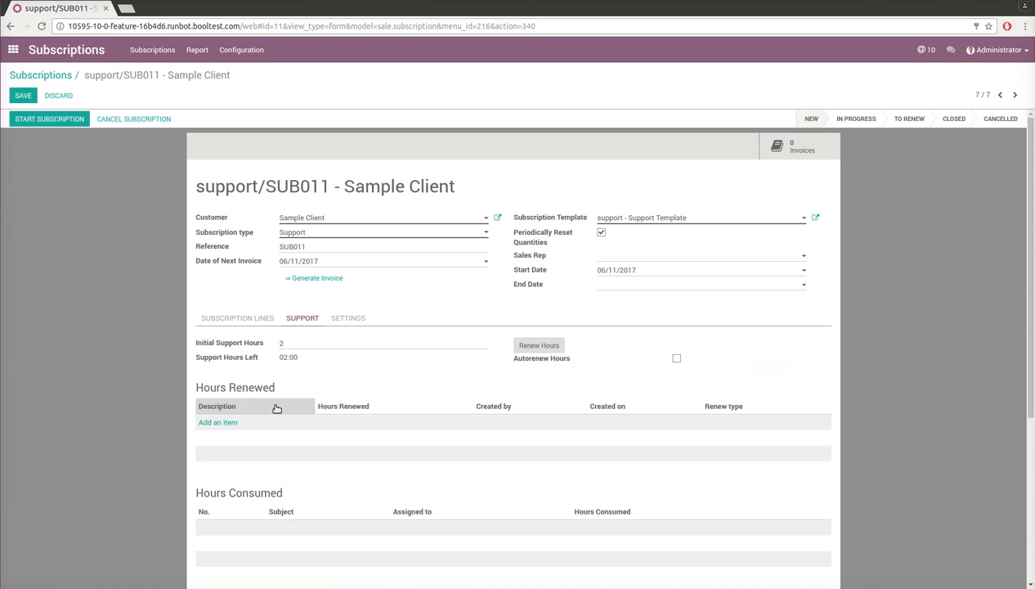
scroll(286, 383, down, 1)
scroll(286, 383, down, 1)
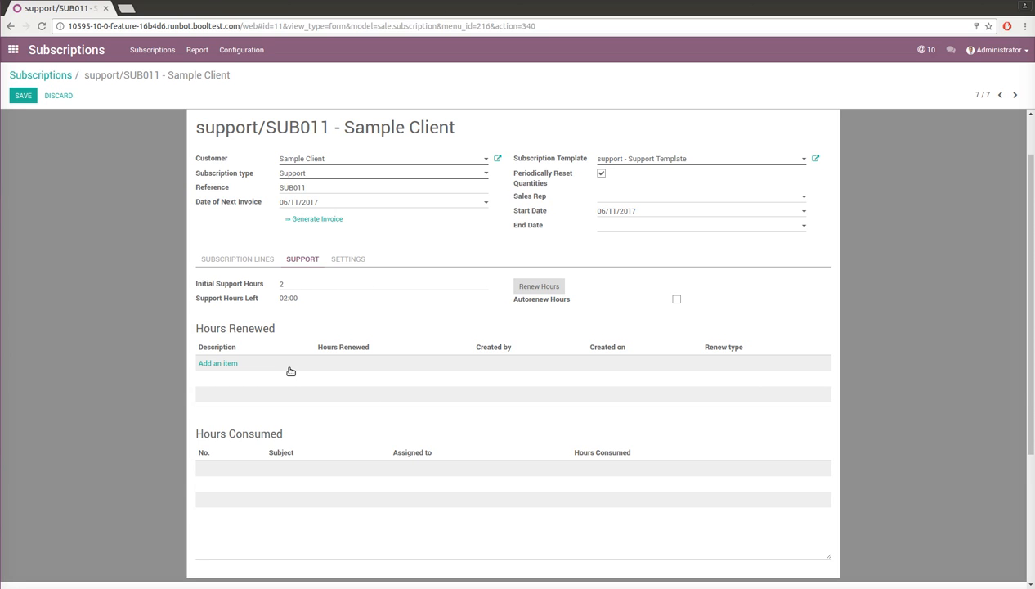
click(234, 363)
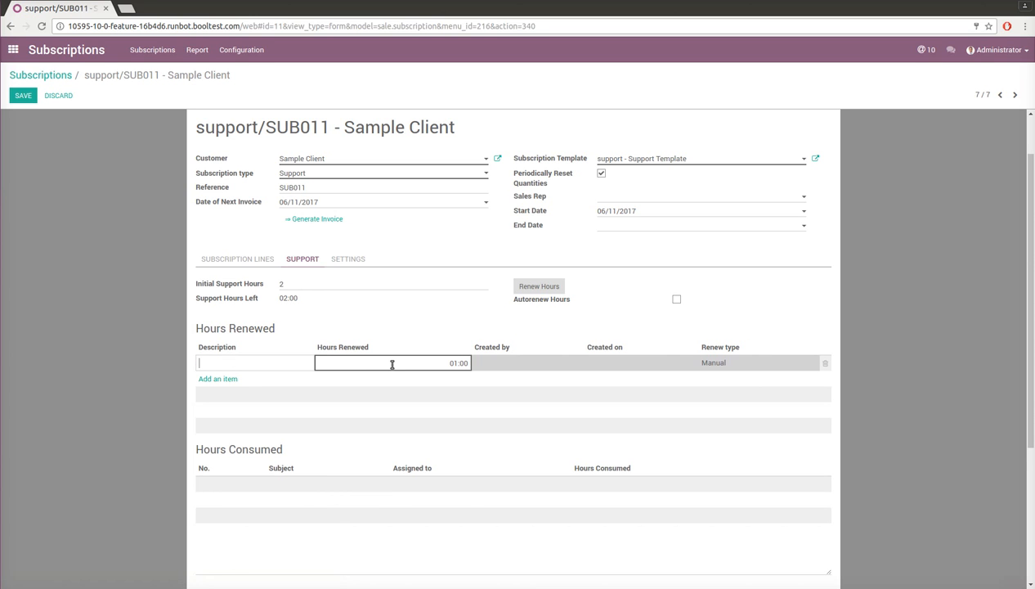
text(Agrreed to give a bonus hour)
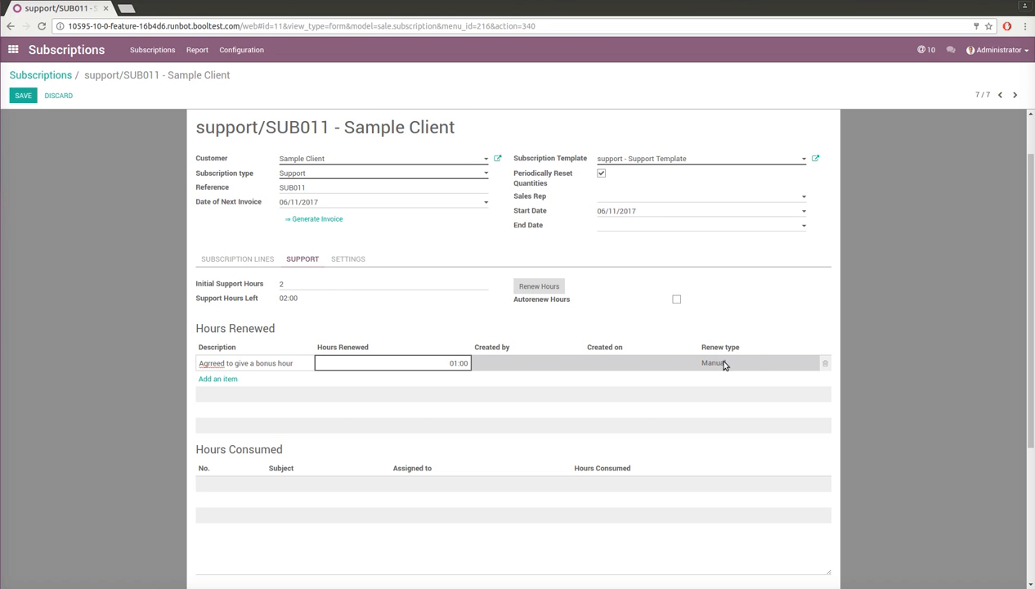
click(22, 95)
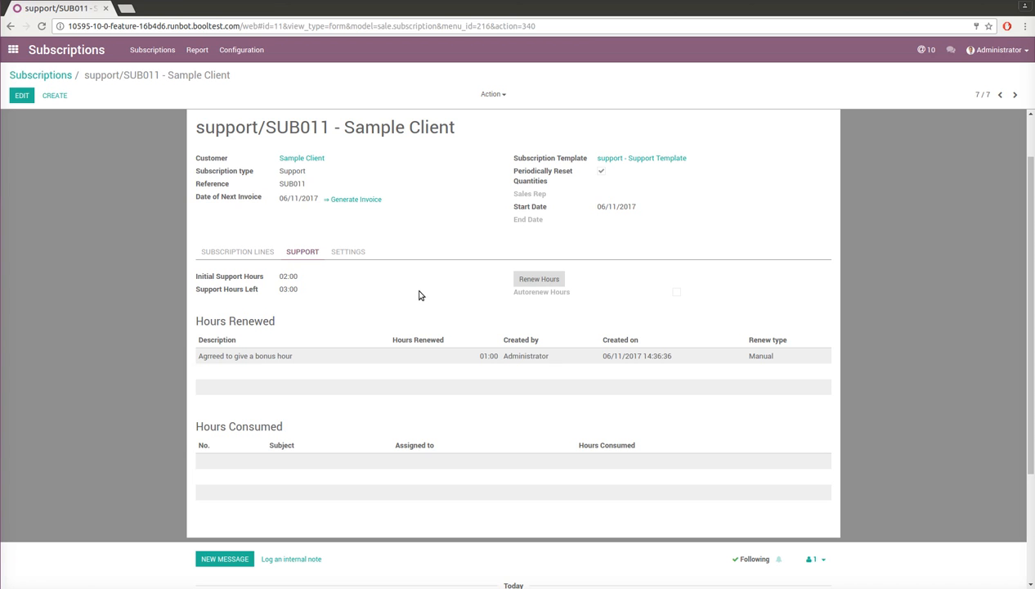
Step: Turn on automatic renewal of support hours for the subscription and save it
mouse_move(239, 282)
click(21, 95)
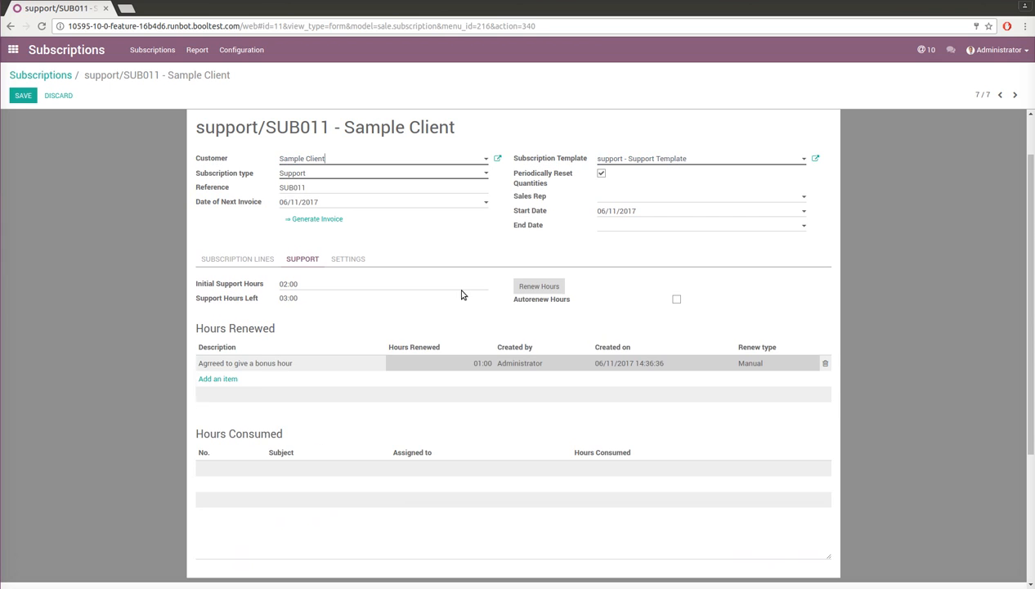
click(531, 301)
mouse_move(526, 303)
click(536, 289)
click(20, 97)
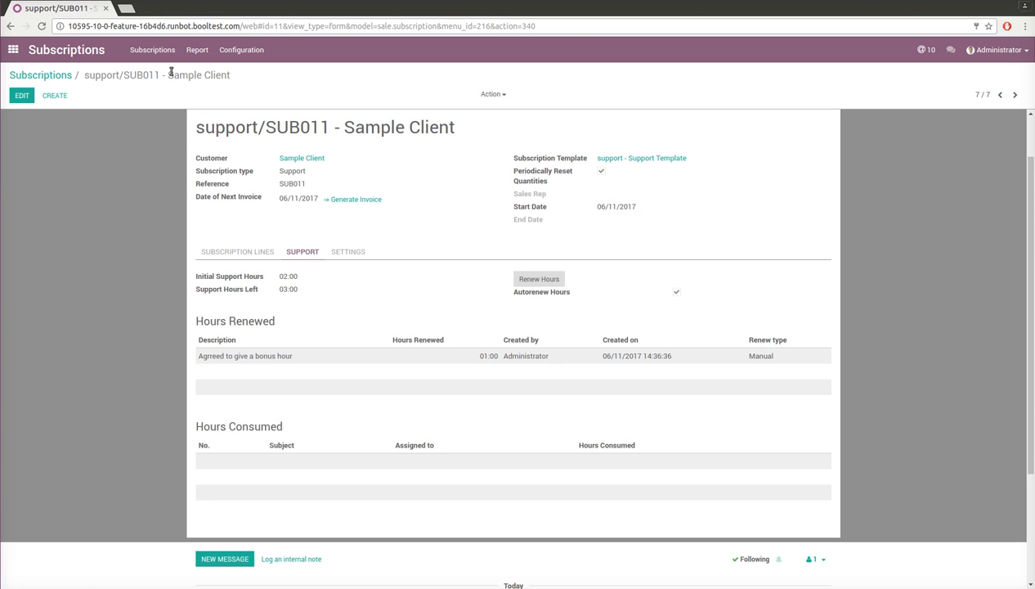
Step: Open the Helpdesk app in a new browser tab and show the Support team's tickets
middle_click(149, 55)
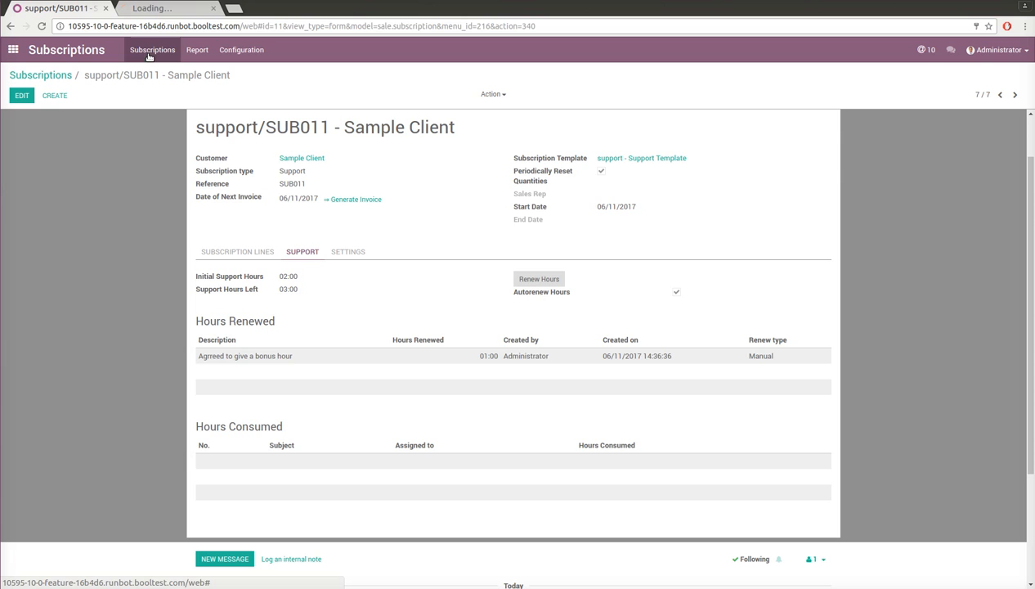
click(170, 10)
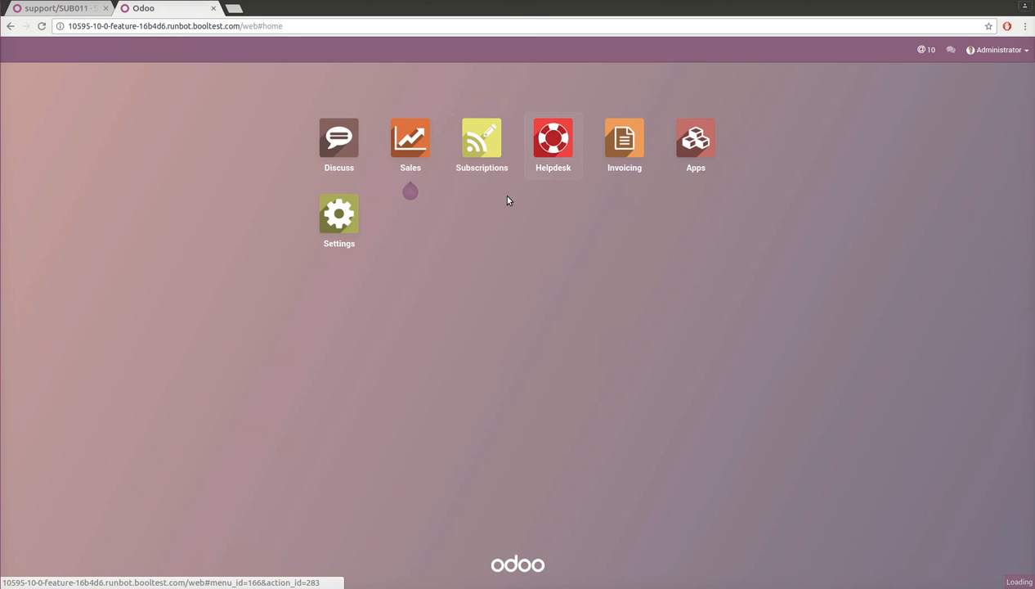
click(536, 167)
click(36, 238)
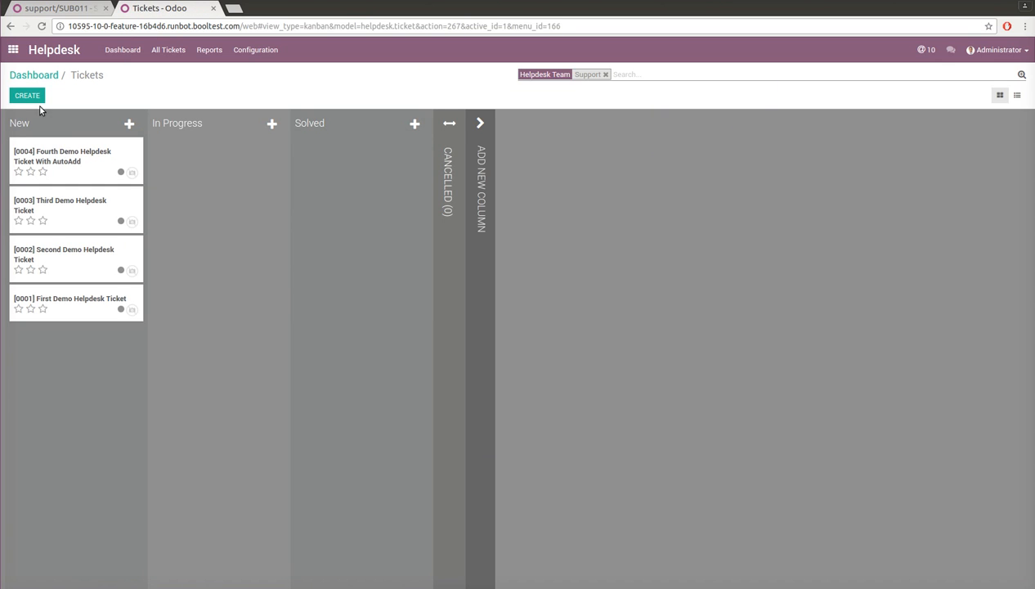
Step: Create a Support team ticket "Server is not responding" linked to the Sample Client support subscription, with three-star priority
click(30, 97)
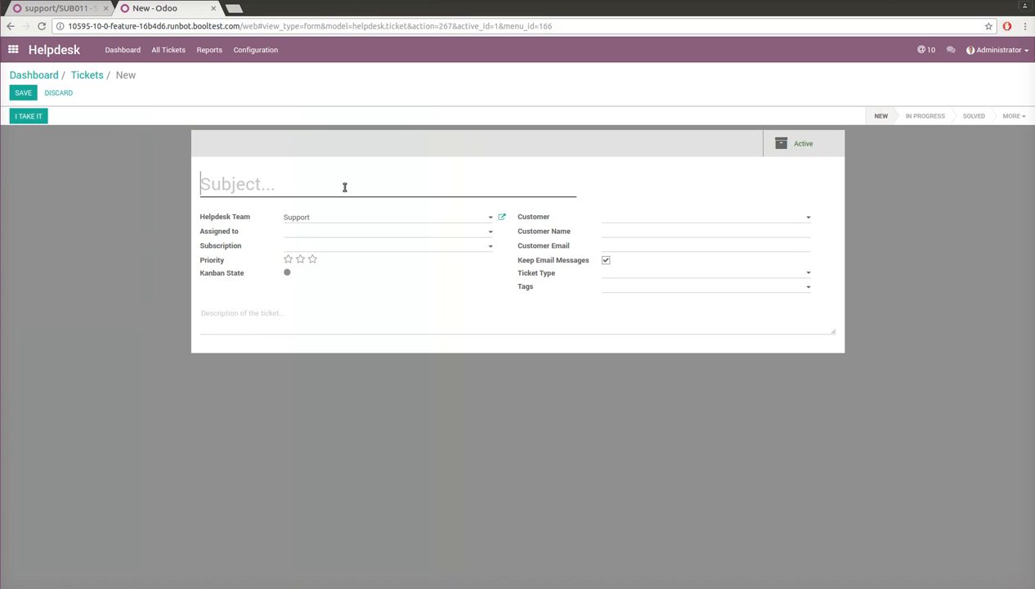
text(Se)
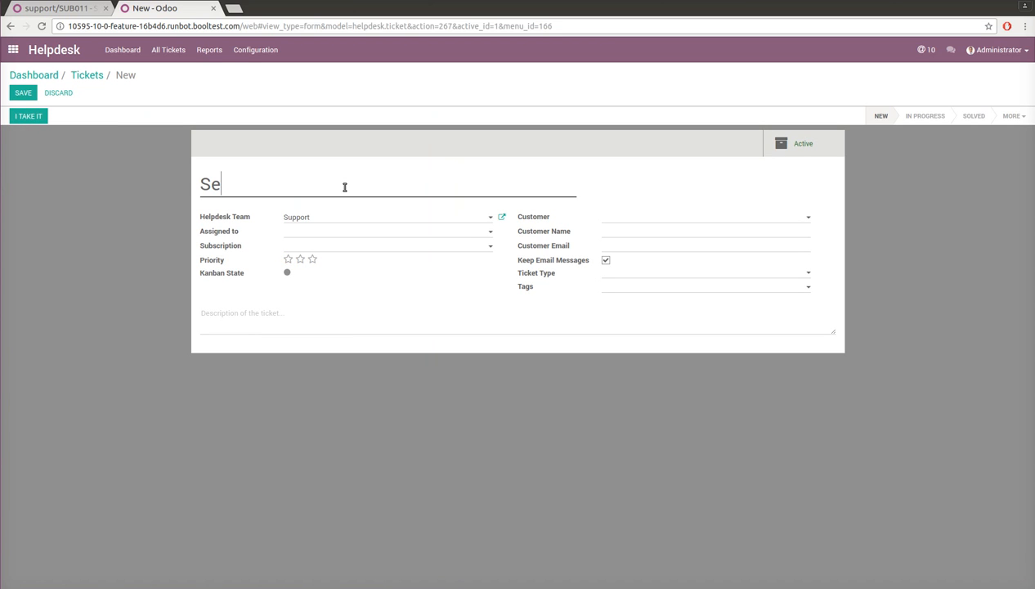
text(rver is  not responding)
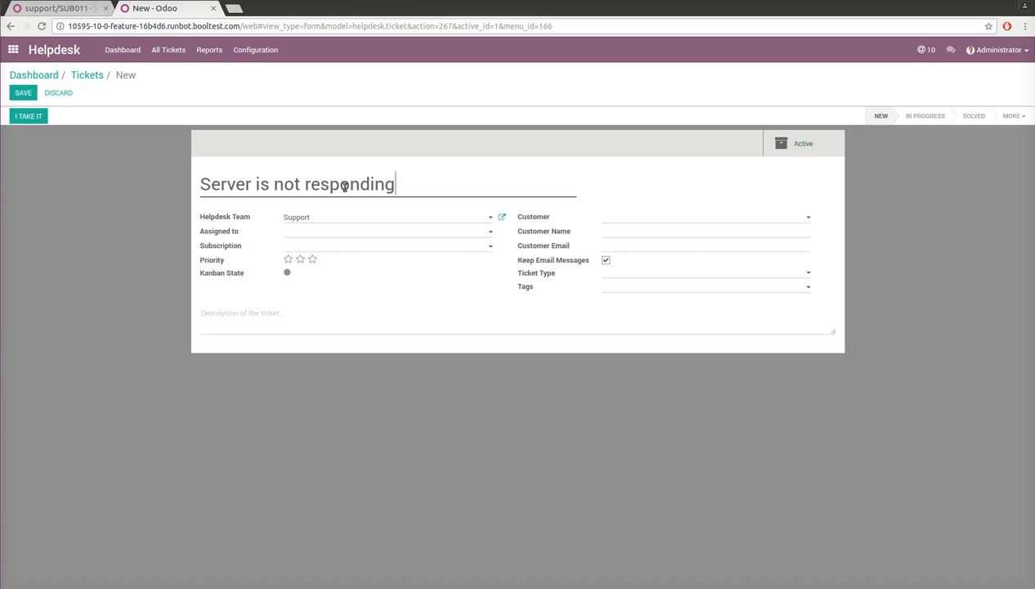
click(350, 246)
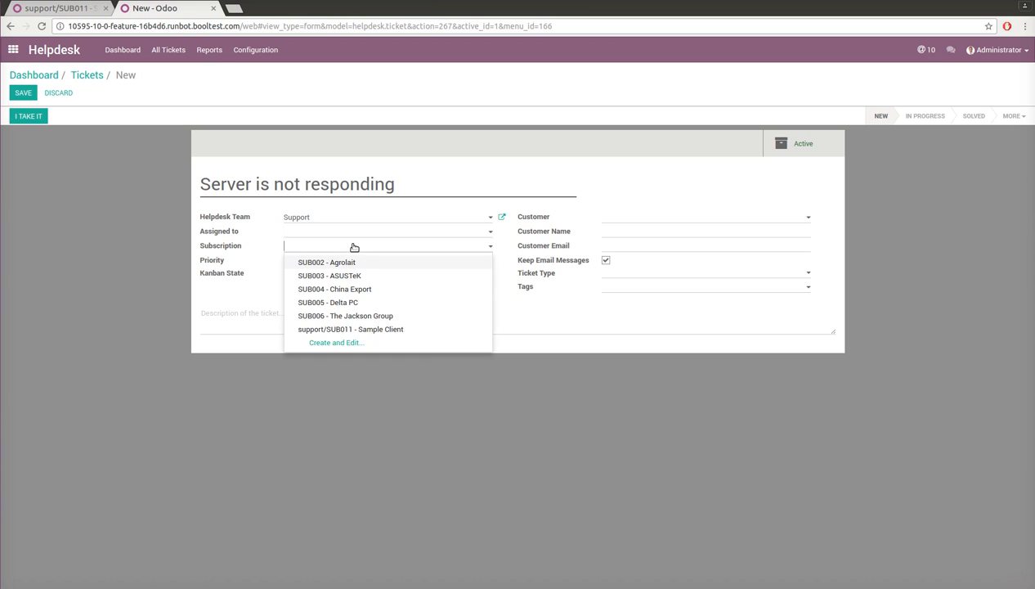
click(388, 331)
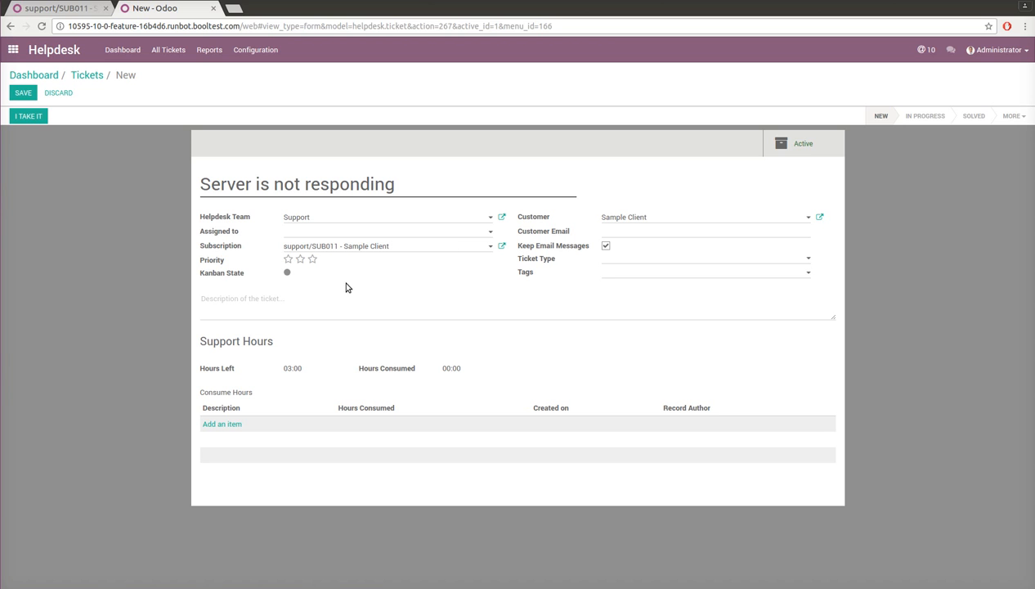
click(311, 260)
Step: Check the subscription's support hours, add a one-hour consumed entry described "Analysis" to the ticket, and save it
click(45, 7)
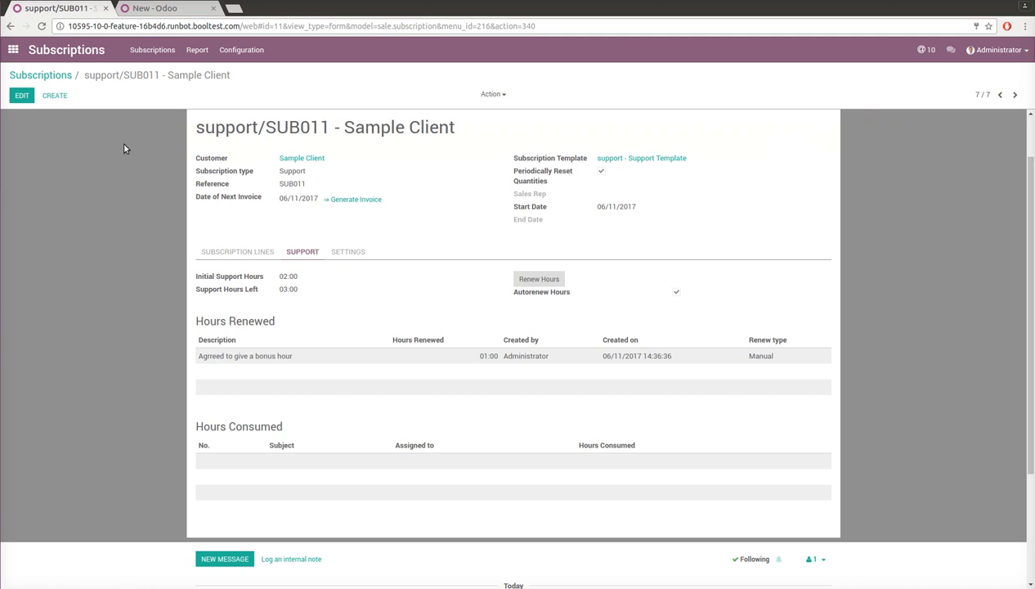
click(173, 14)
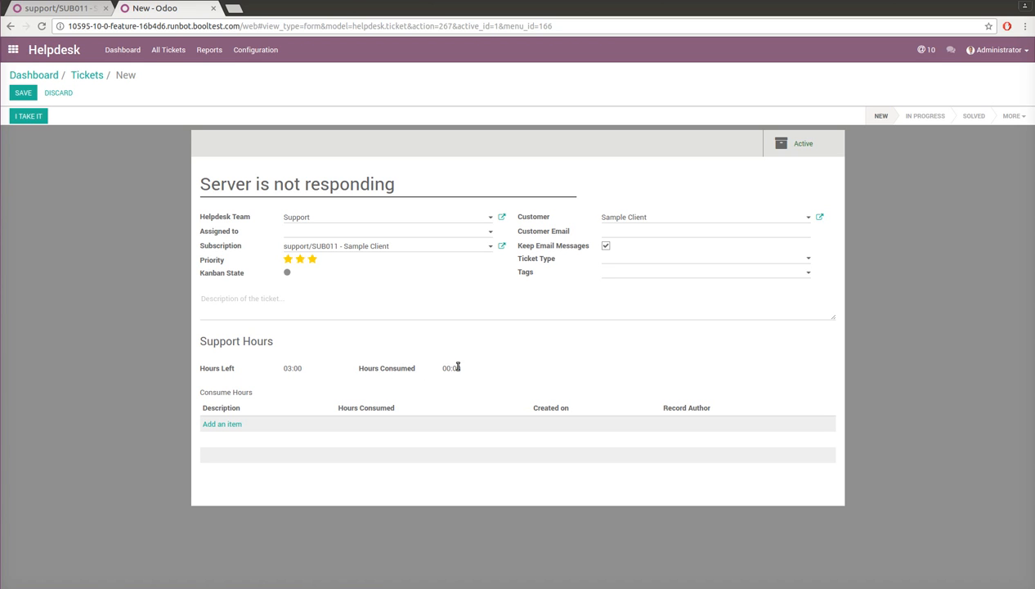
click(224, 423)
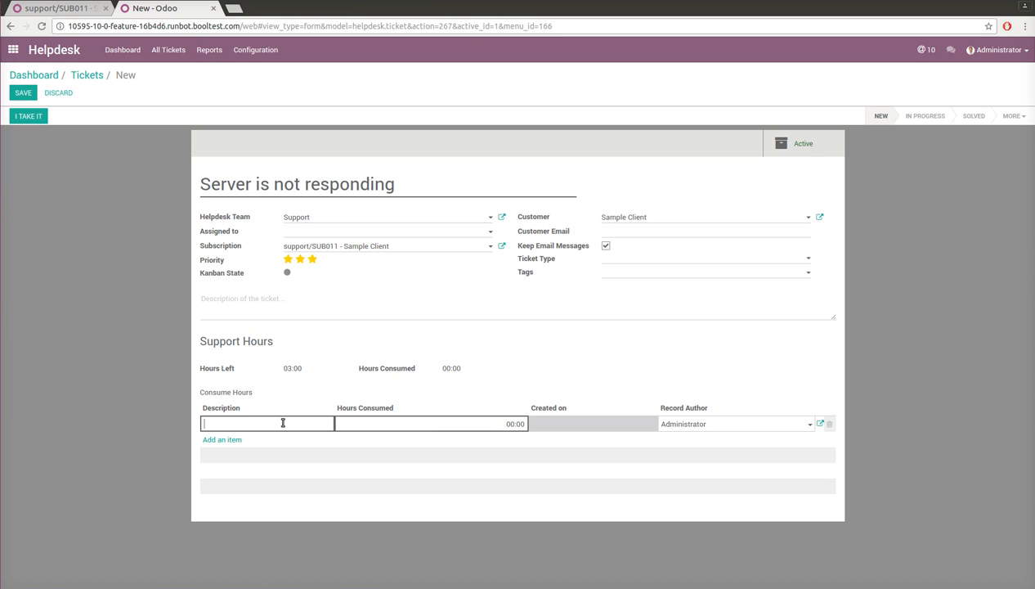
text(Anal)
key(Tab)
key(BackSpace)
text(1)
click(23, 92)
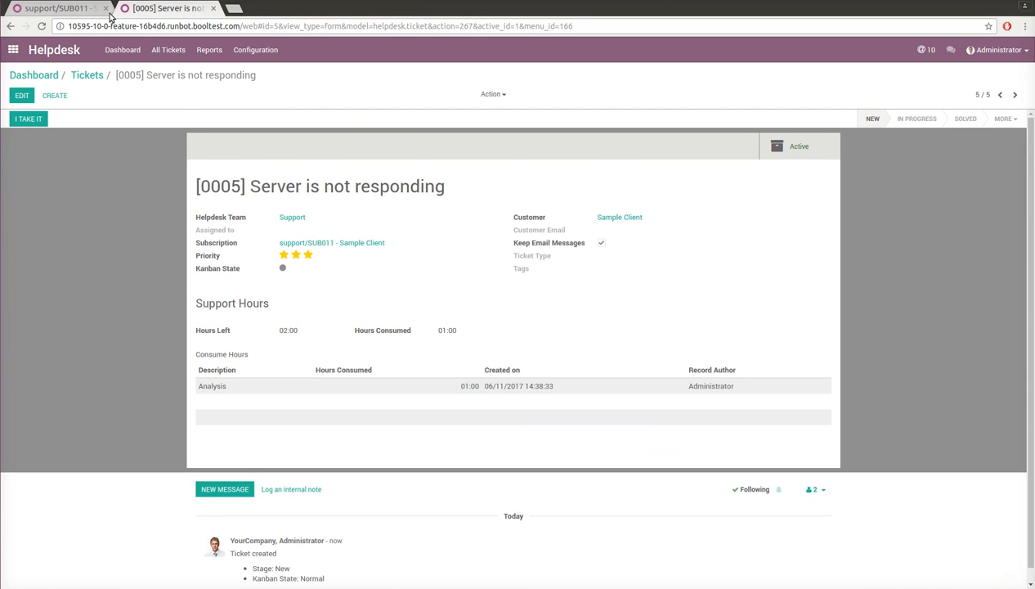
Step: Reload the Sample Client subscription and review its support hours left and hours consumed
click(73, 10)
key(F5)
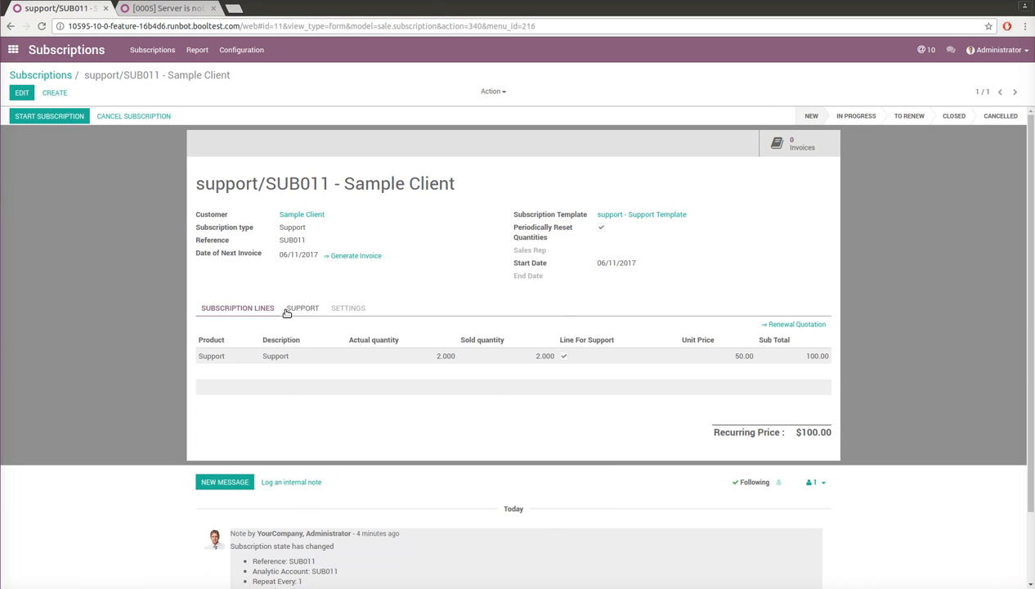
click(290, 308)
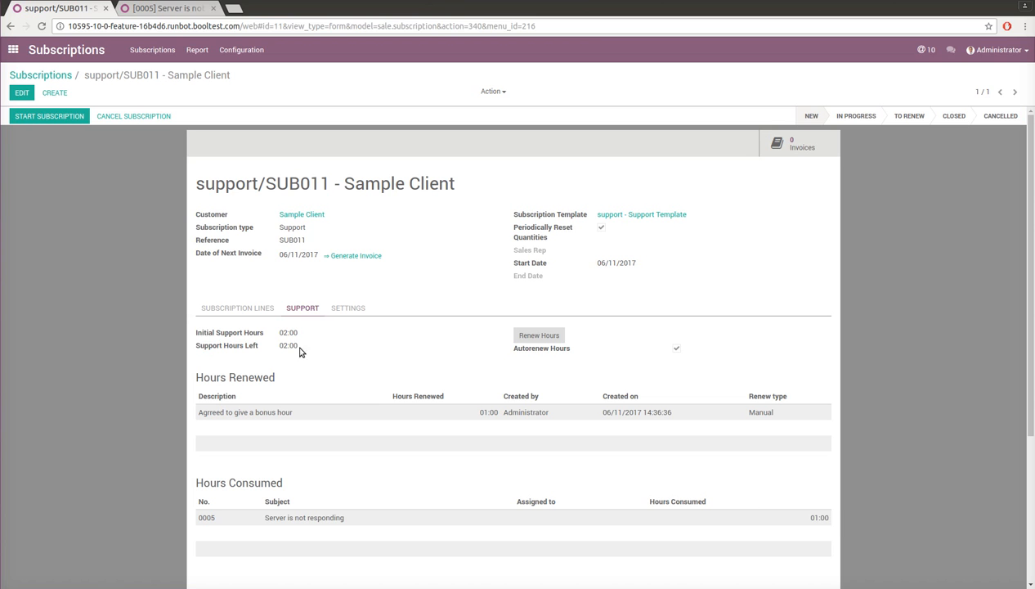
Step: Compare the ticket's consumed hours with the subscription line's actual quantity and the subscription's renewed hours
click(182, 12)
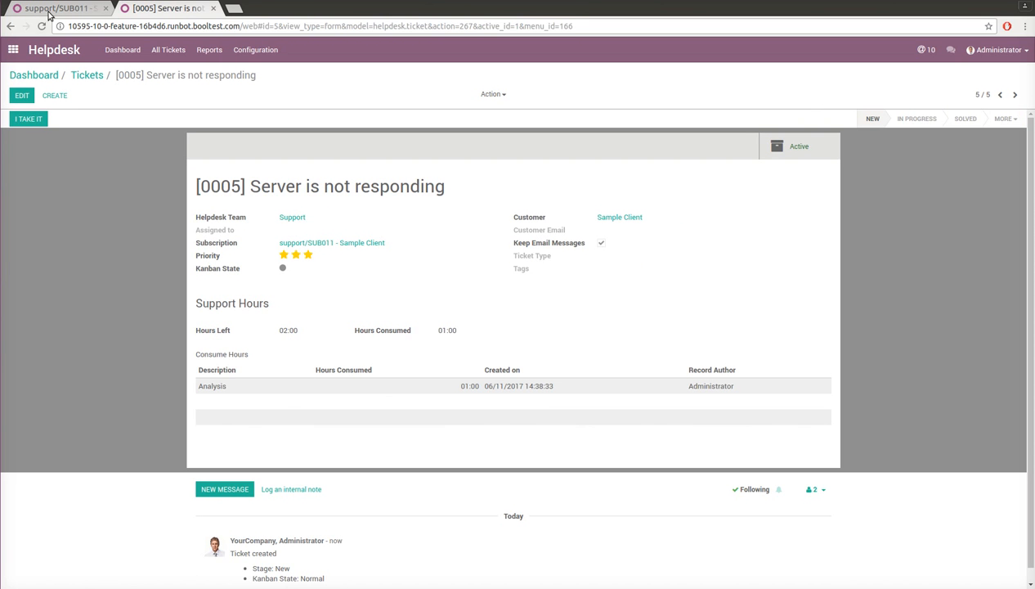
click(53, 9)
click(239, 307)
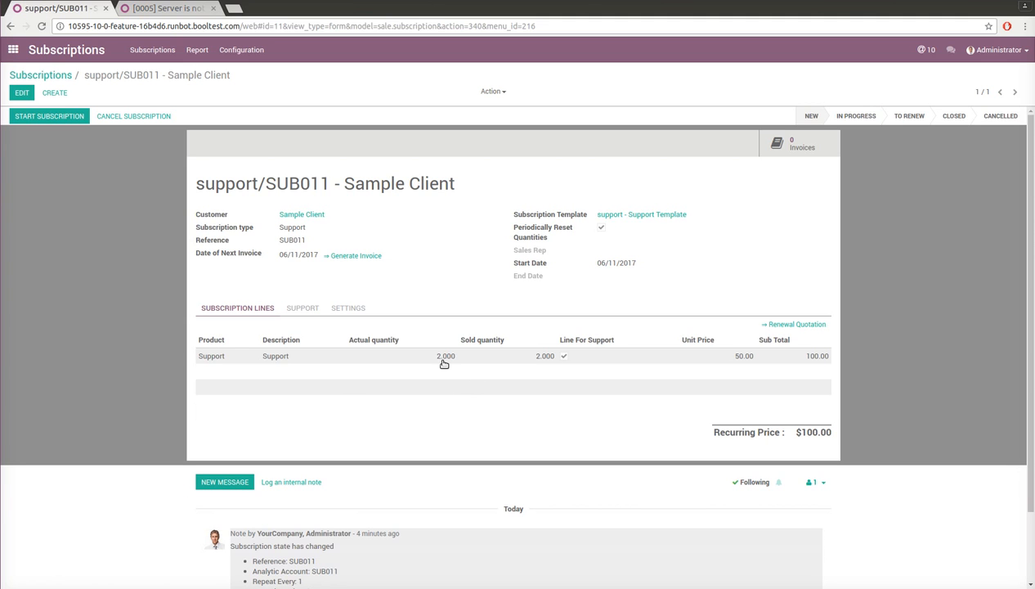
mouse_move(445, 358)
click(159, 8)
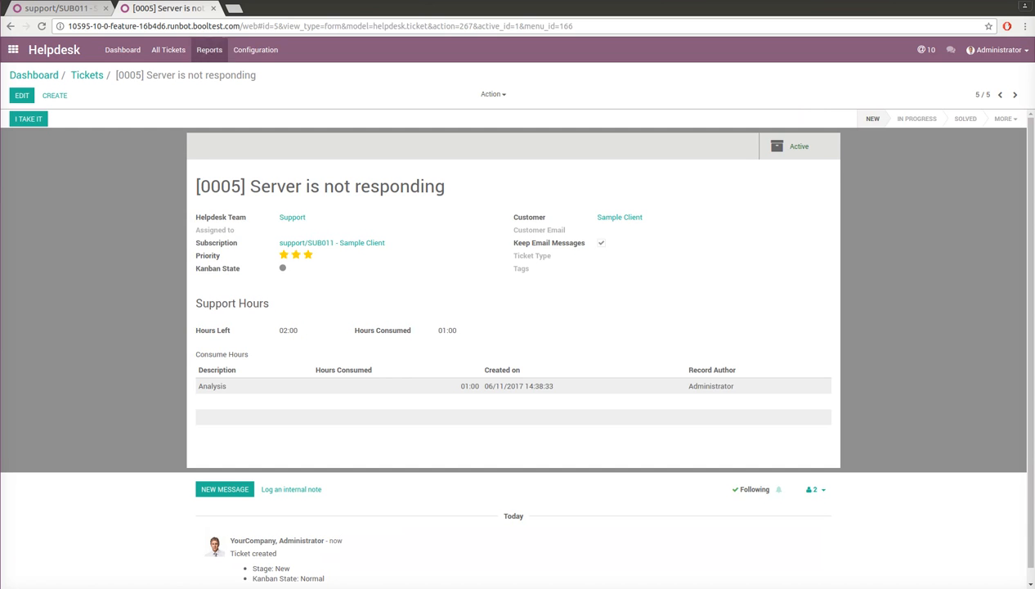
click(71, 10)
click(157, 8)
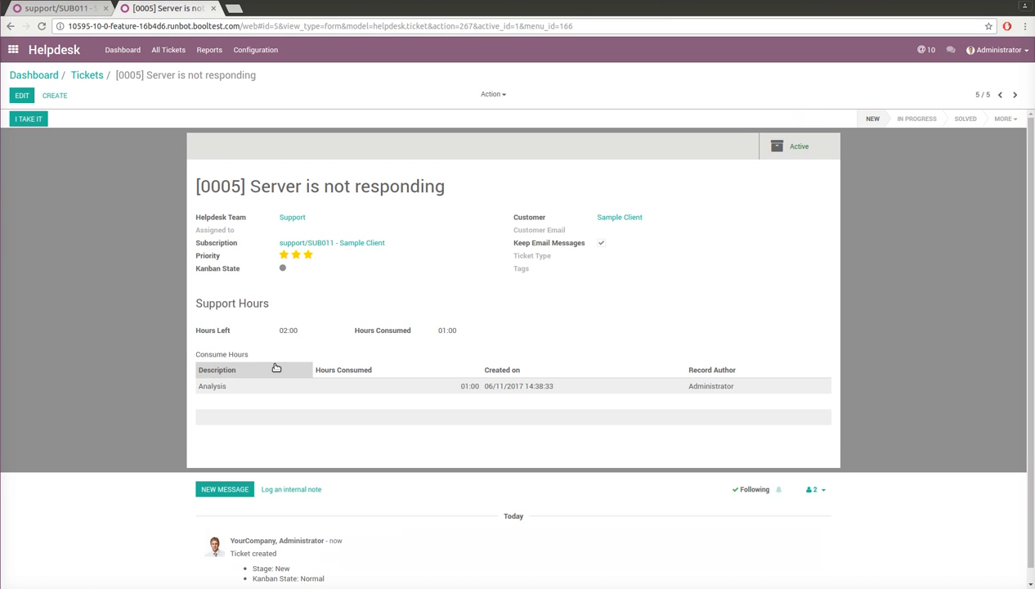
click(72, 11)
click(301, 309)
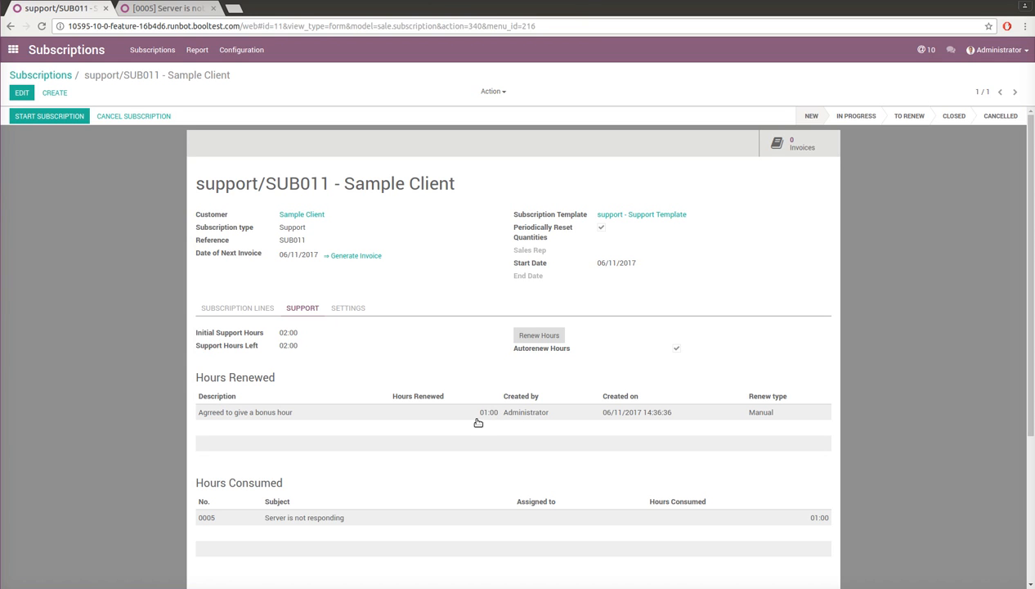
Step: Add a three-hour consumed entry described "Debugging" to the ticket, accept the negative hours, and save it
click(165, 8)
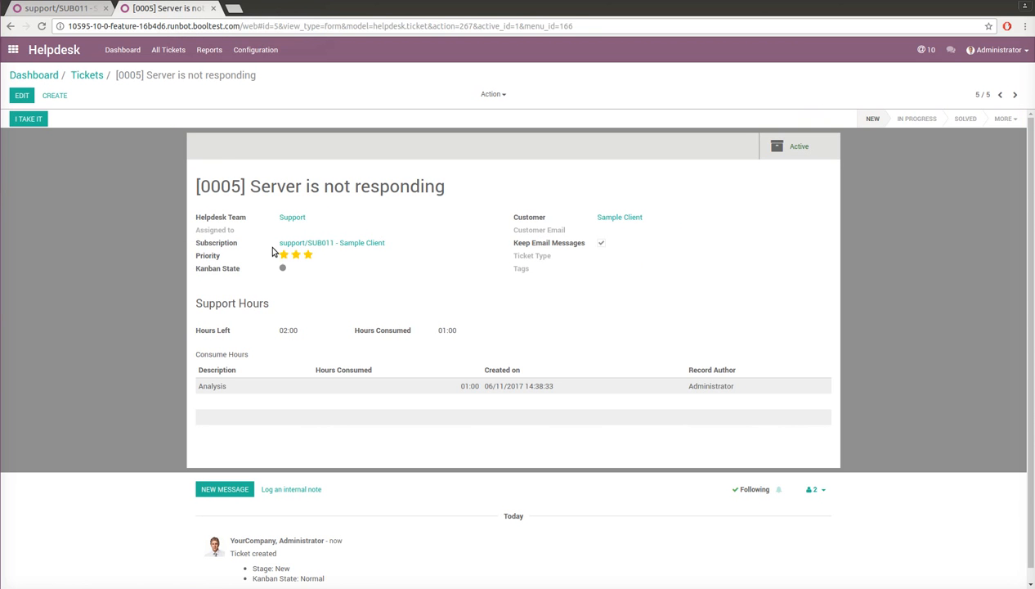
click(16, 91)
click(215, 471)
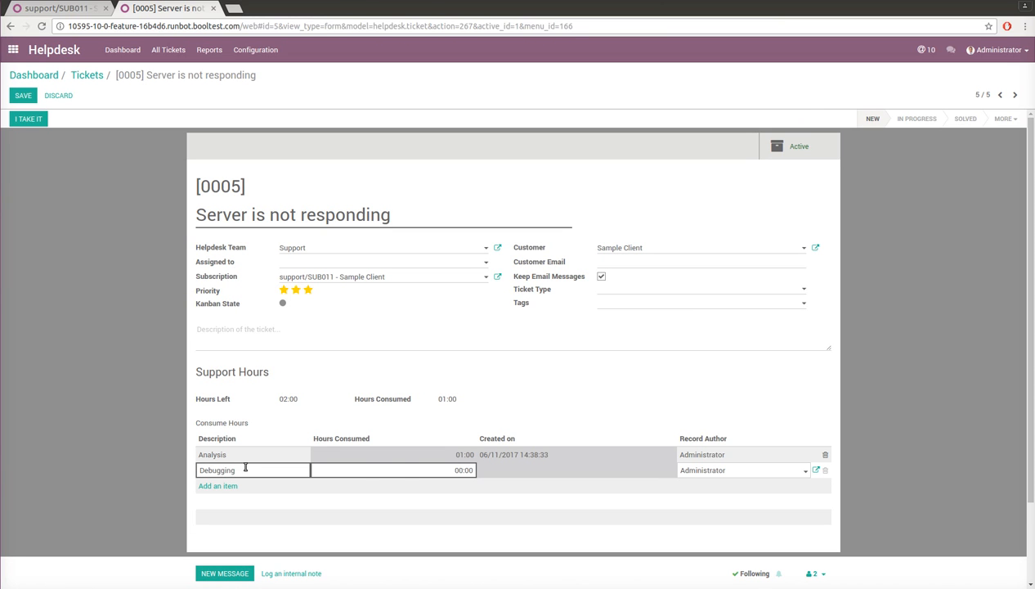
click(403, 471)
text(3)
click(305, 380)
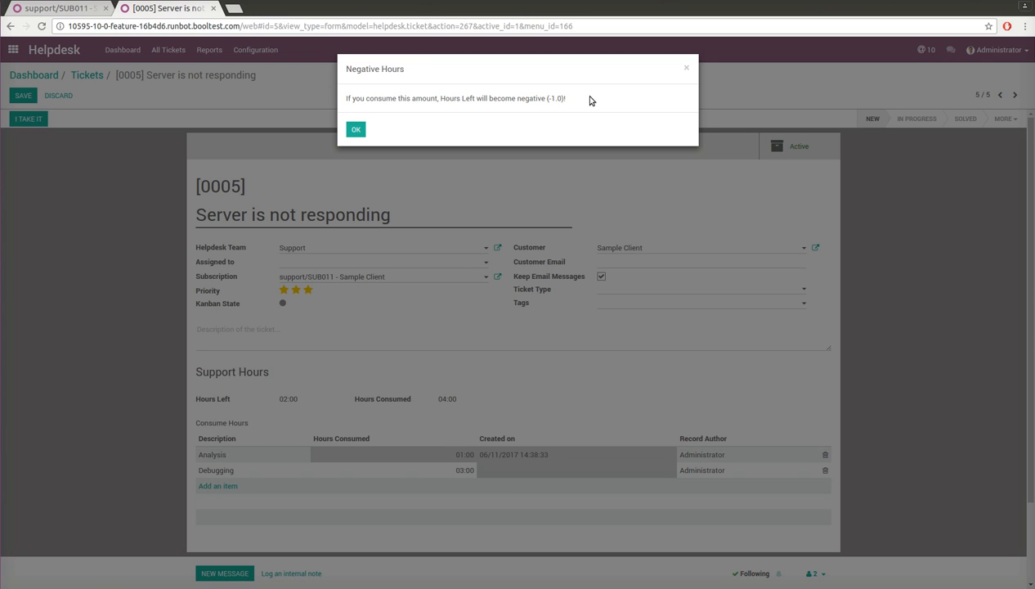
click(356, 130)
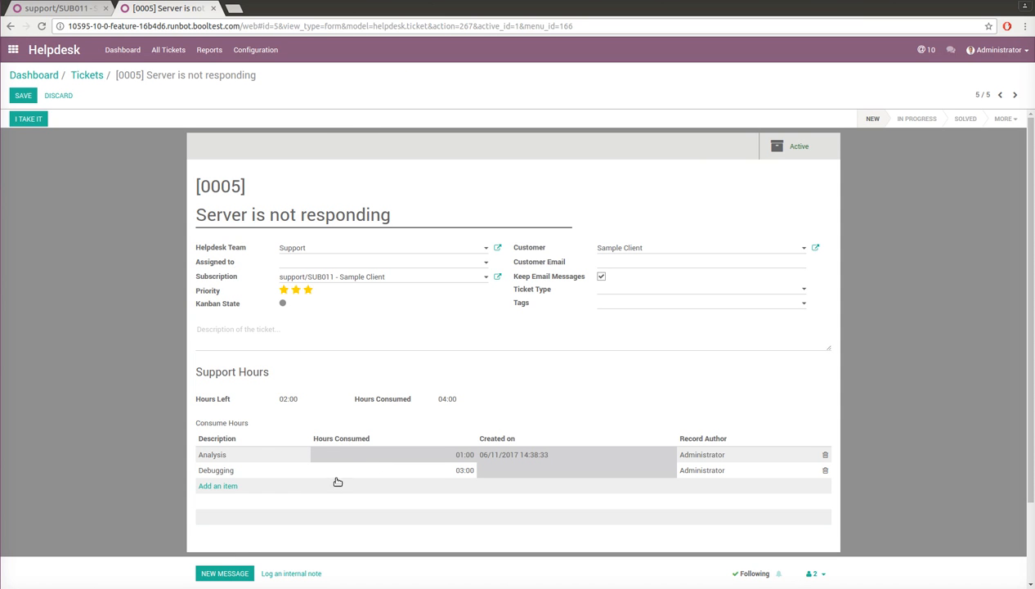
scroll(374, 482, down, 2)
scroll(373, 478, up, 2)
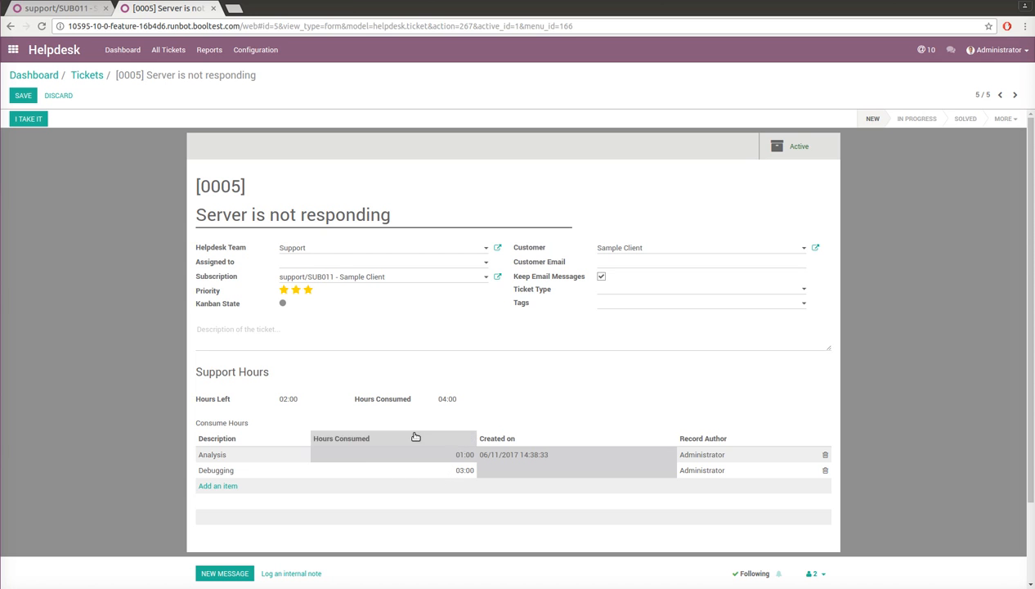
click(21, 96)
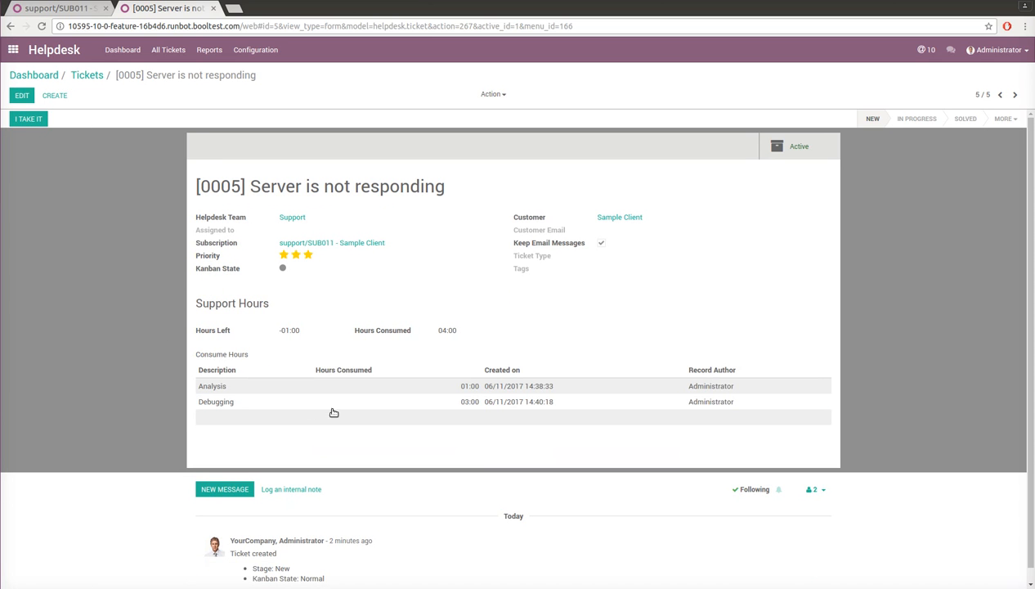
Step: Reload the Sample Client subscription on its subscription lines and start the subscription
click(61, 10)
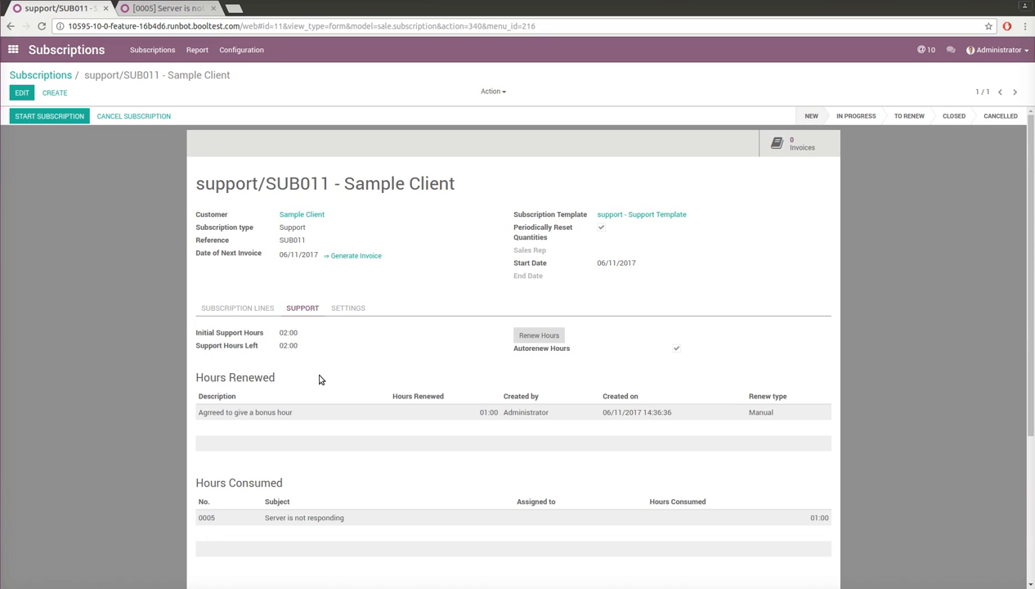
click(252, 308)
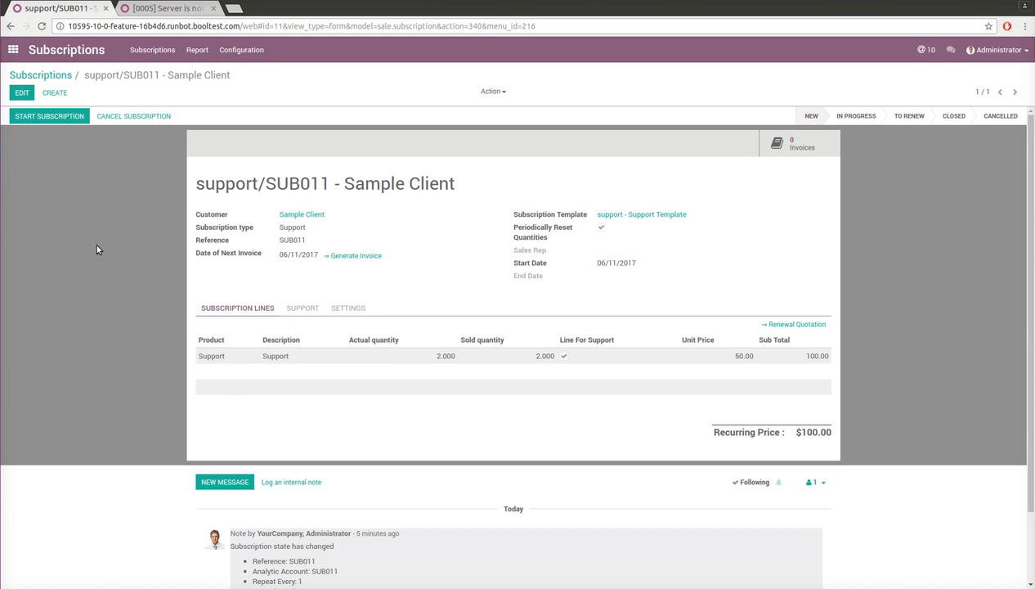
key(F5)
click(51, 117)
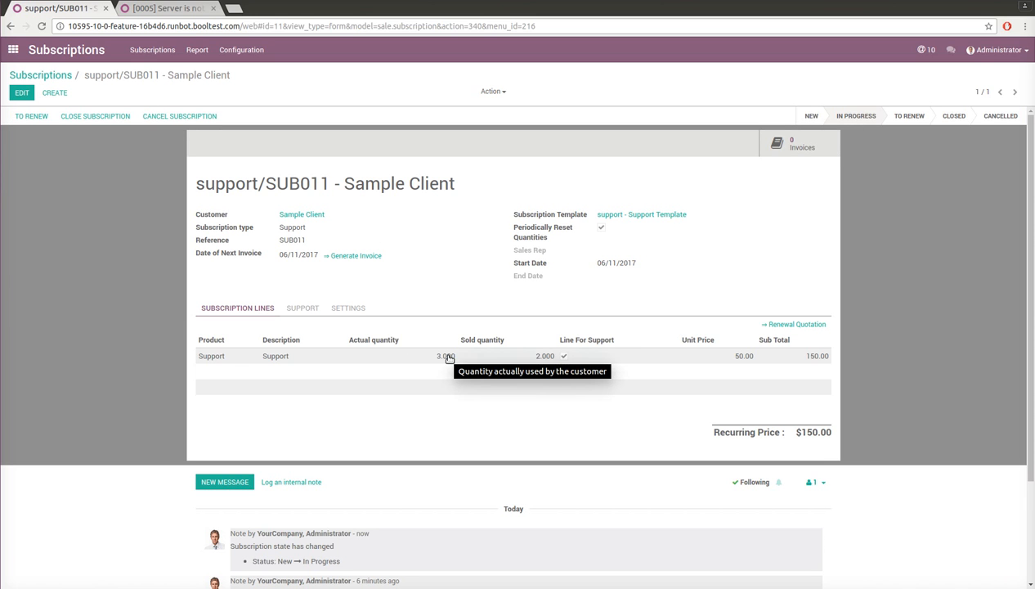
Step: Add a one-hour consumed entry described "Solved the problem" to the ticket, accept the negative hours, and save it
click(168, 8)
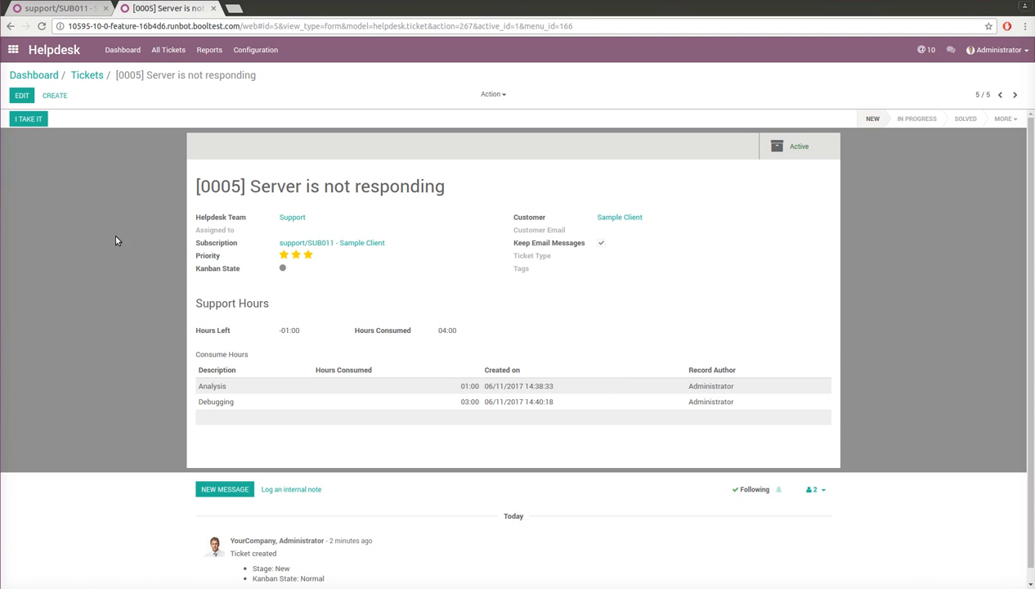
click(21, 95)
click(231, 483)
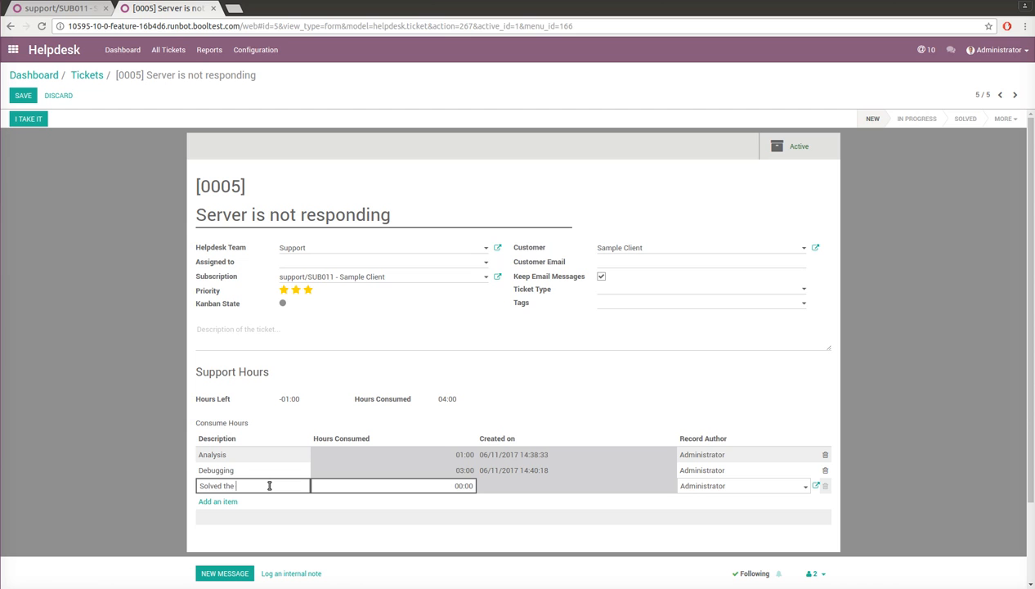
key(Tab)
text(1)
click(373, 363)
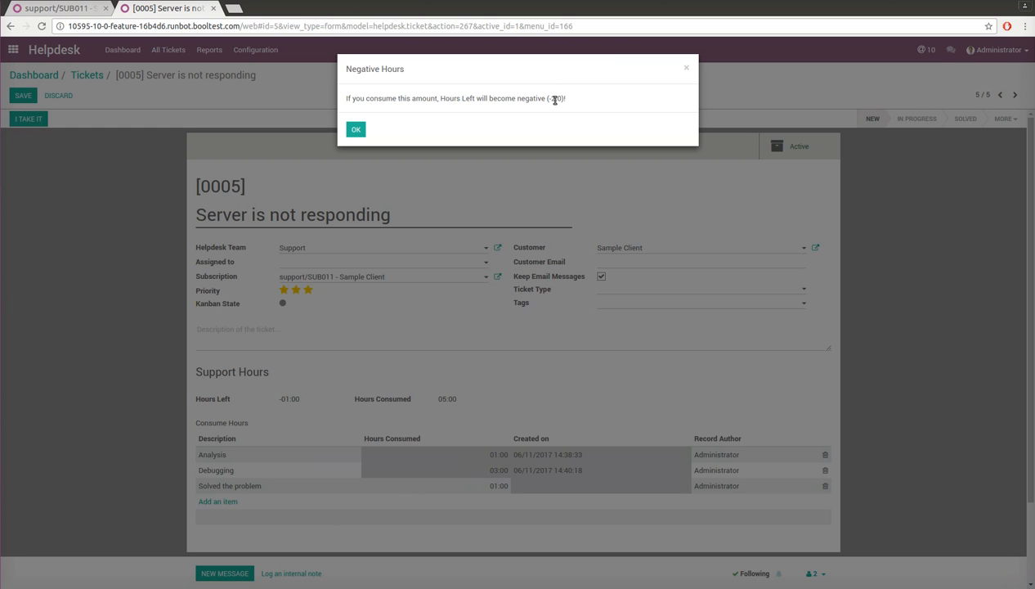
click(356, 129)
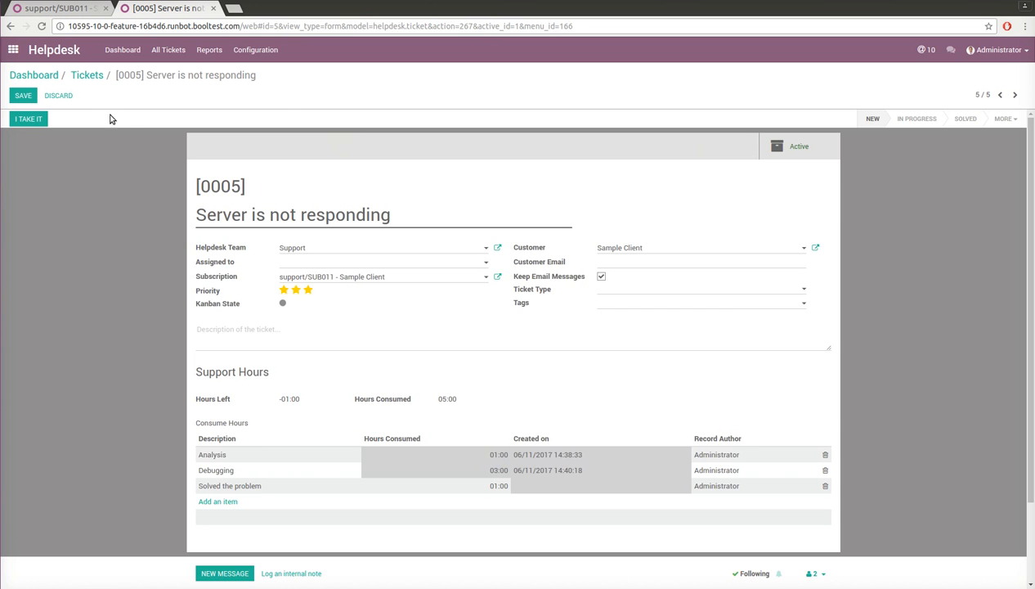
click(24, 97)
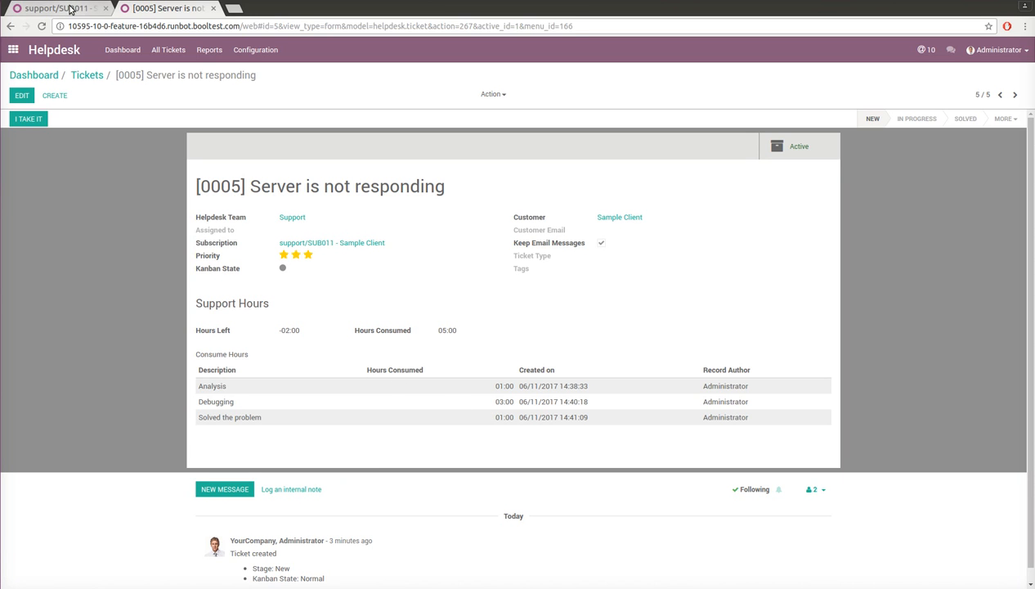
Step: Reload the subscription and check its support hours left, total hours consumed and the support line's actual quantity
click(70, 9)
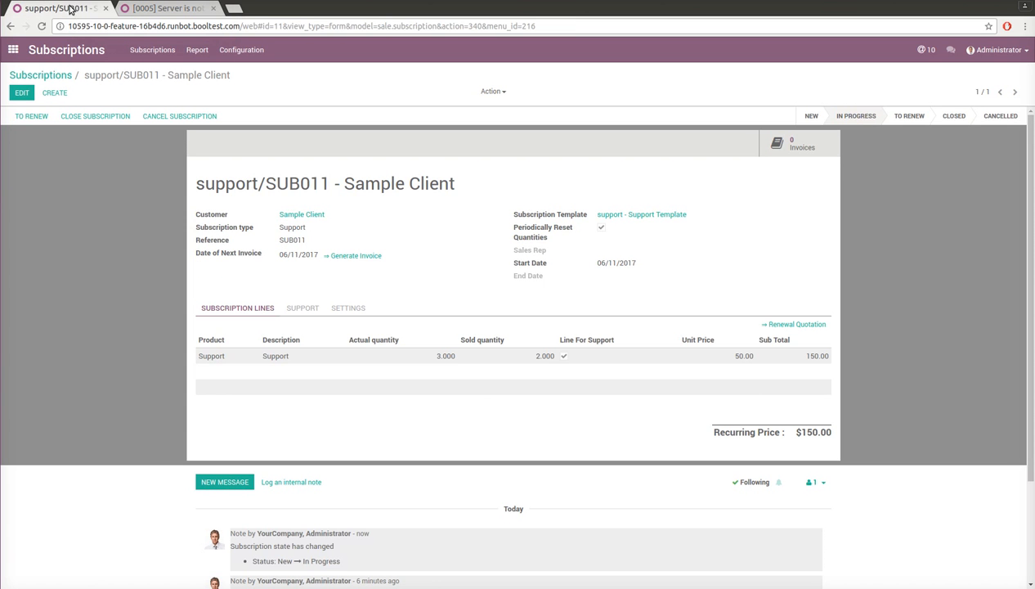
key(F5)
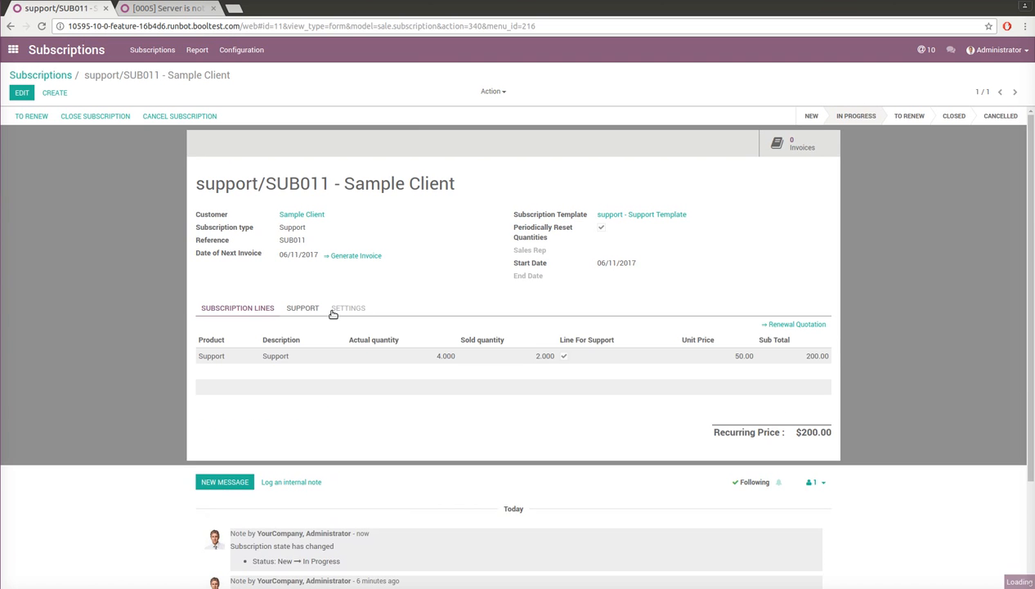
click(302, 308)
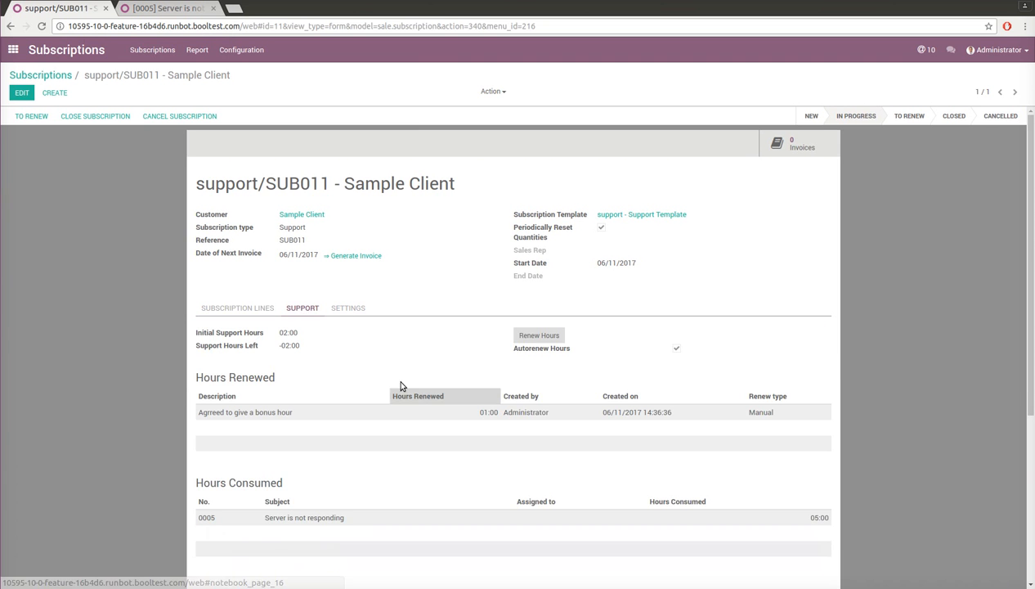
click(237, 308)
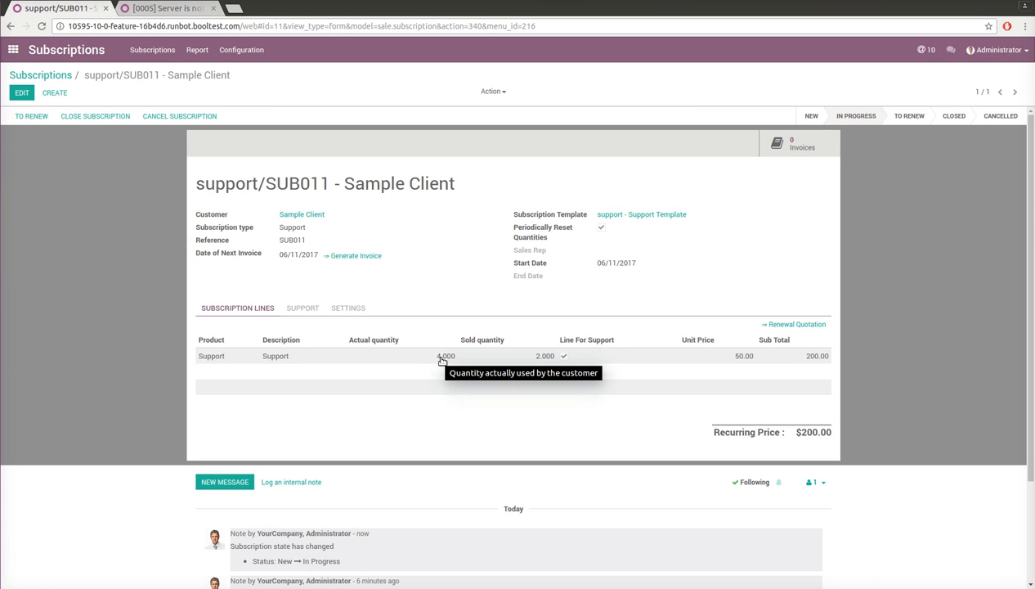
click(314, 309)
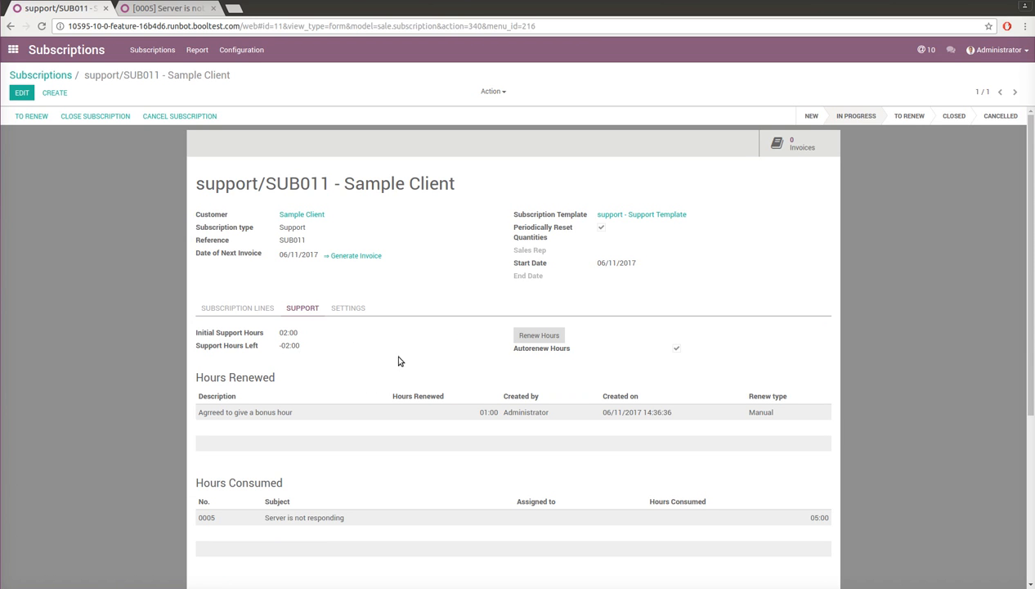
Step: Check the subscription's Autorenew Hours option, generate its invoice, and open the resulting Sample Client draft invoice
mouse_move(546, 353)
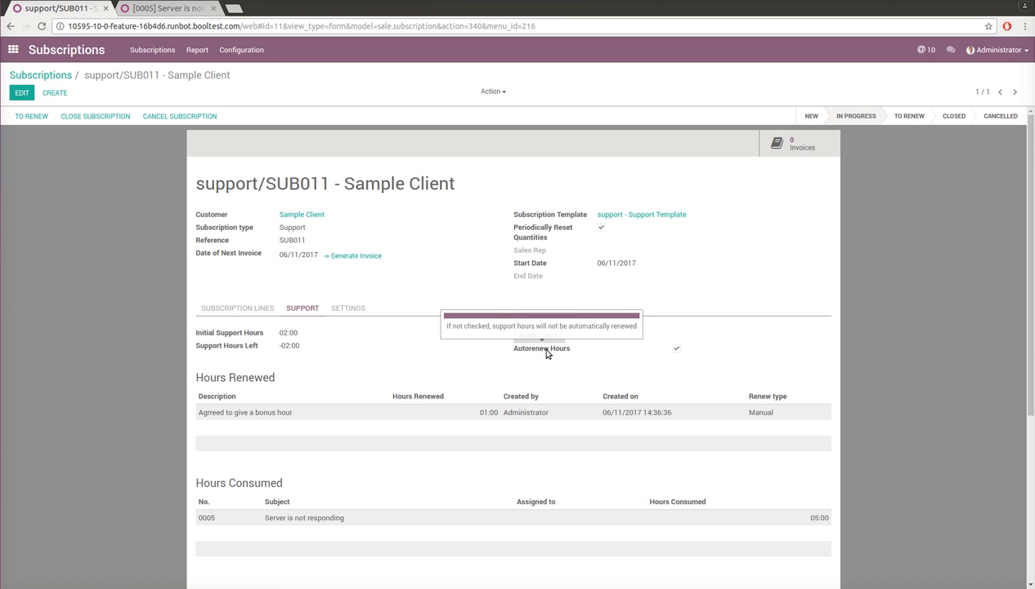
scroll(338, 353, down, 2)
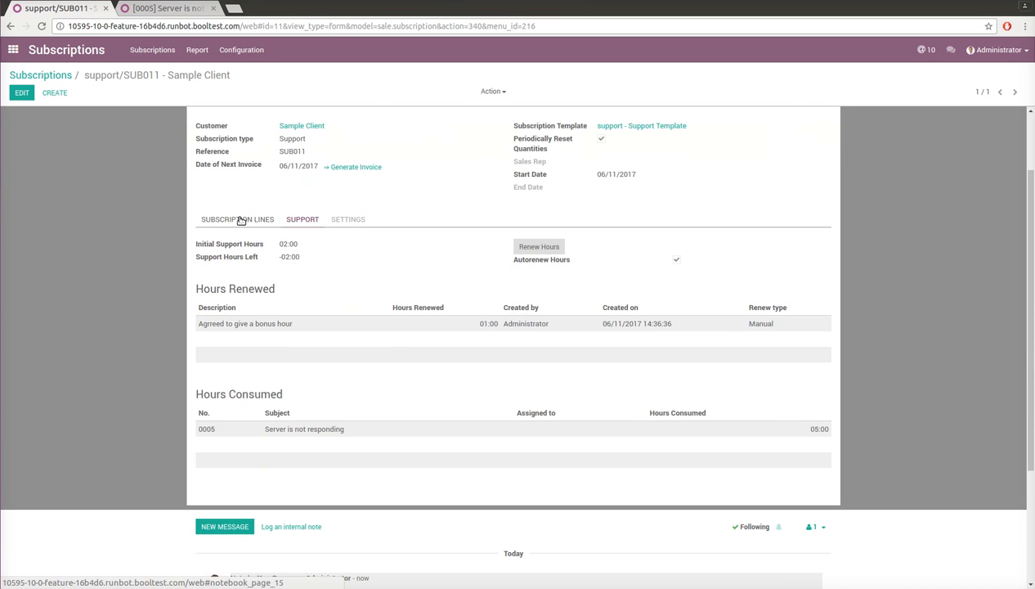
scroll(401, 279, up, 2)
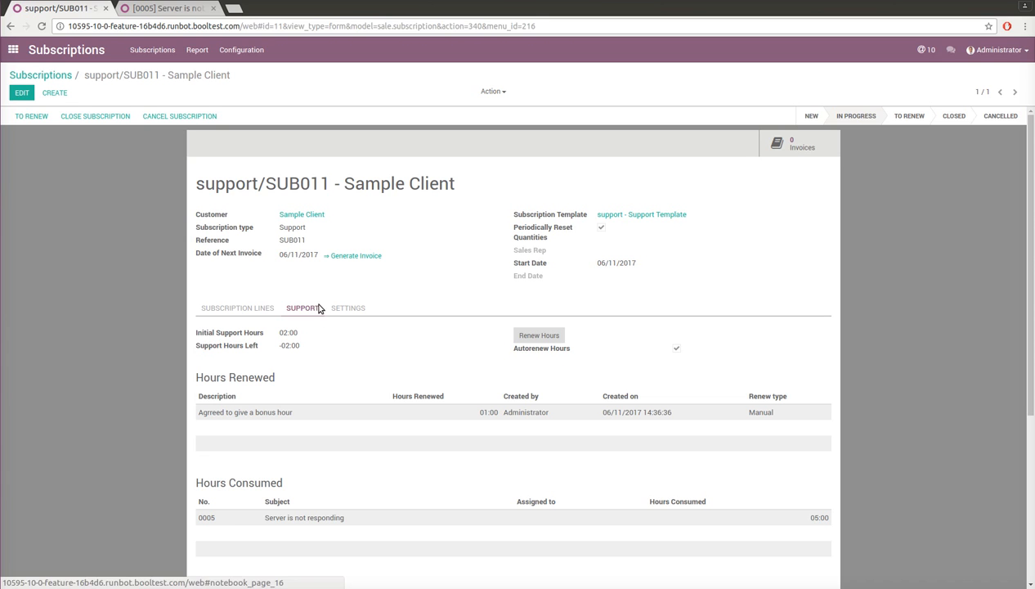
click(352, 256)
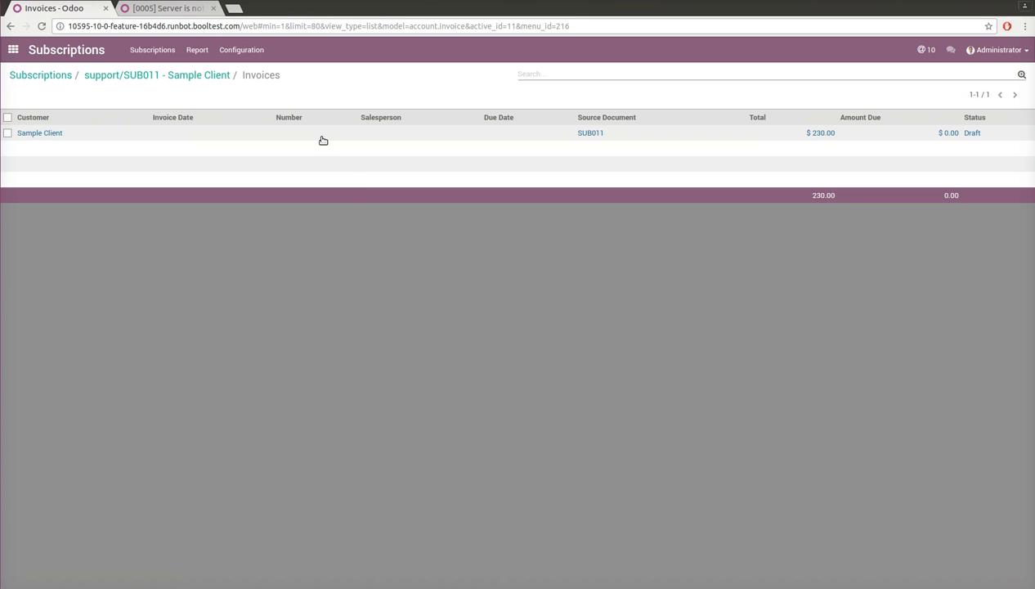
click(354, 136)
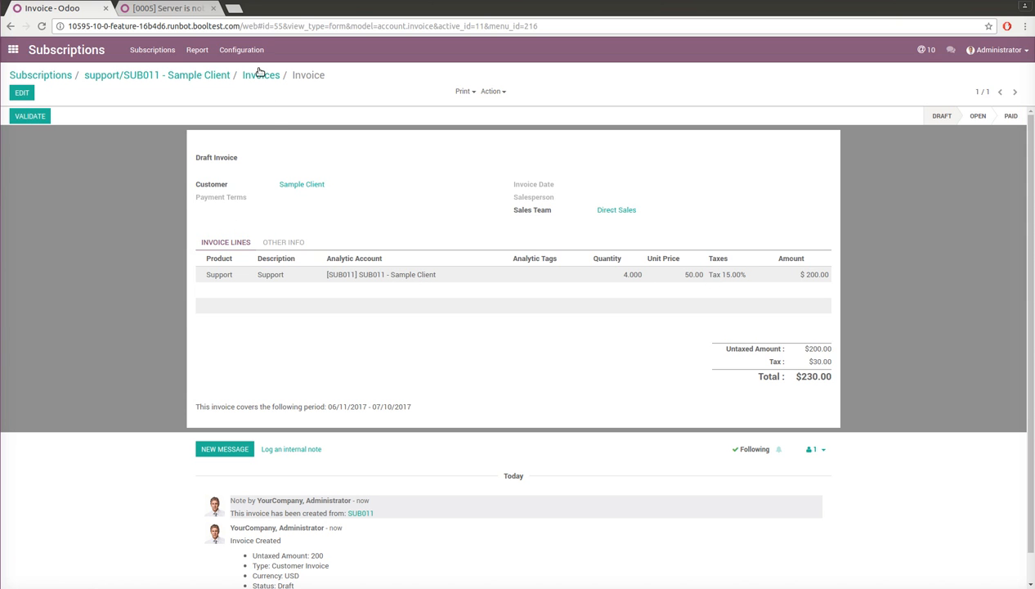
Step: Check the support hours left and renewed hours on the subscription, and reopen its draft invoice to check the billed support quantity
click(147, 75)
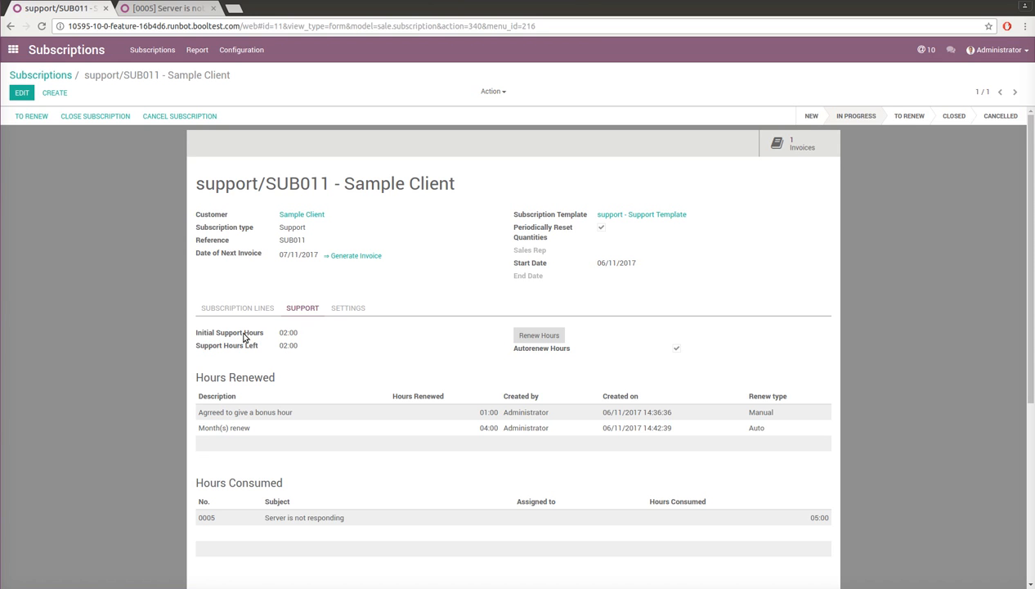
mouse_move(243, 337)
click(795, 146)
click(467, 134)
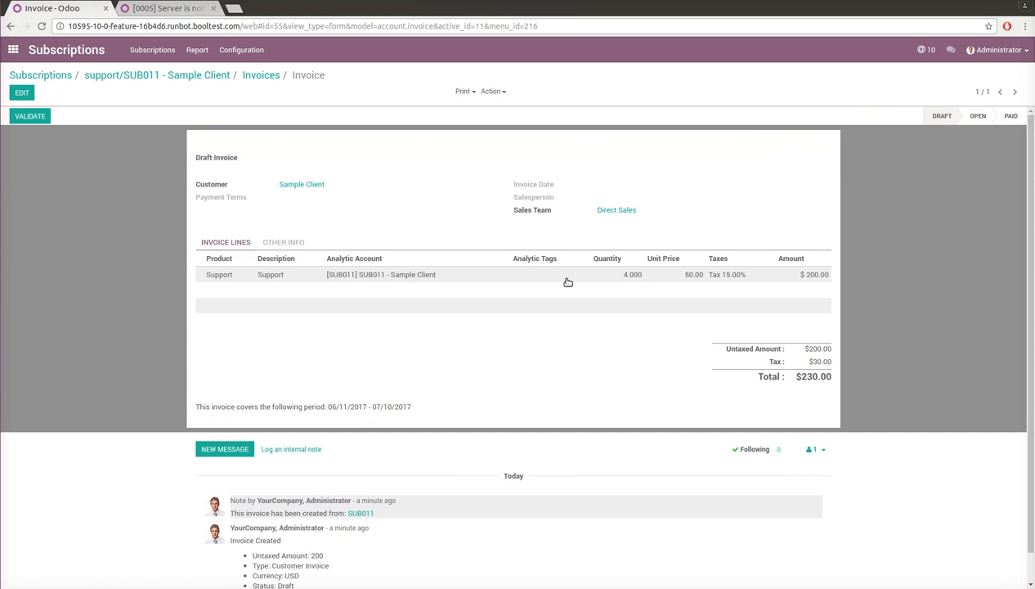
Step: Return to the Sample Client subscription and review its support line's actual quantity, support hours and analytic account settings
click(159, 76)
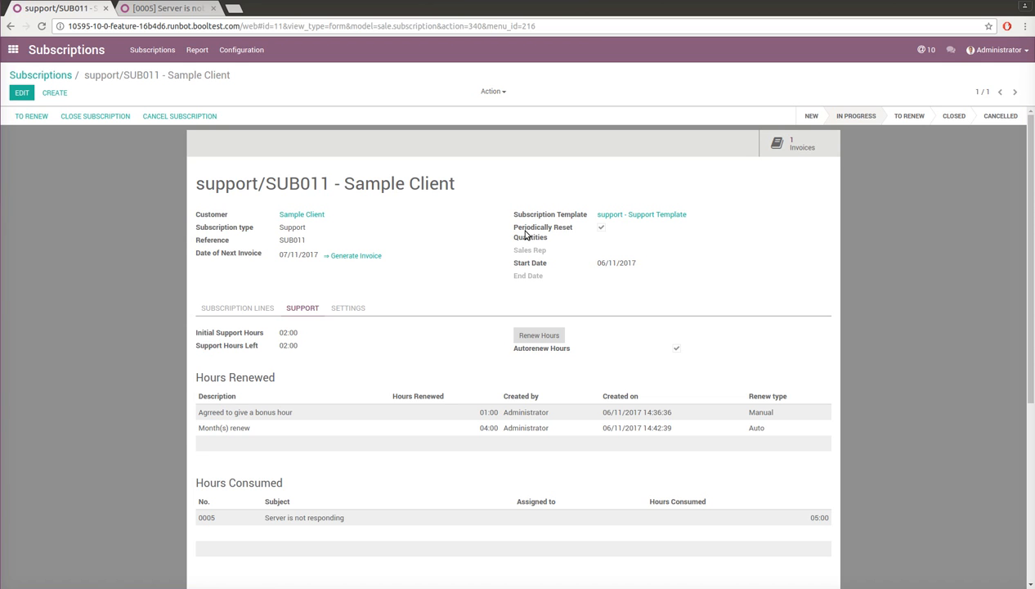
click(249, 302)
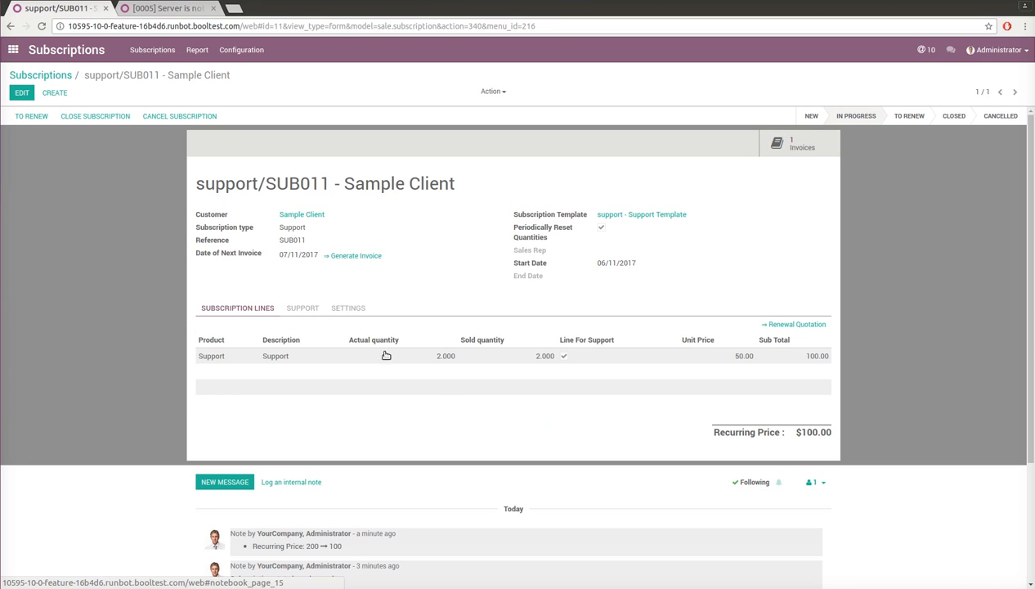
click(311, 302)
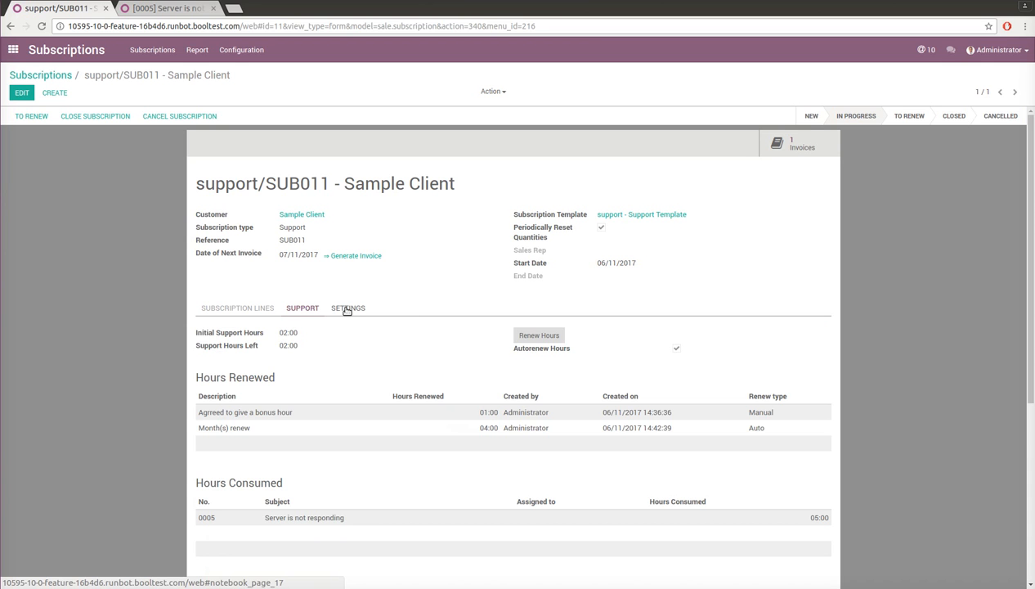
click(347, 308)
scroll(369, 327, down, 2)
scroll(372, 363, up, 2)
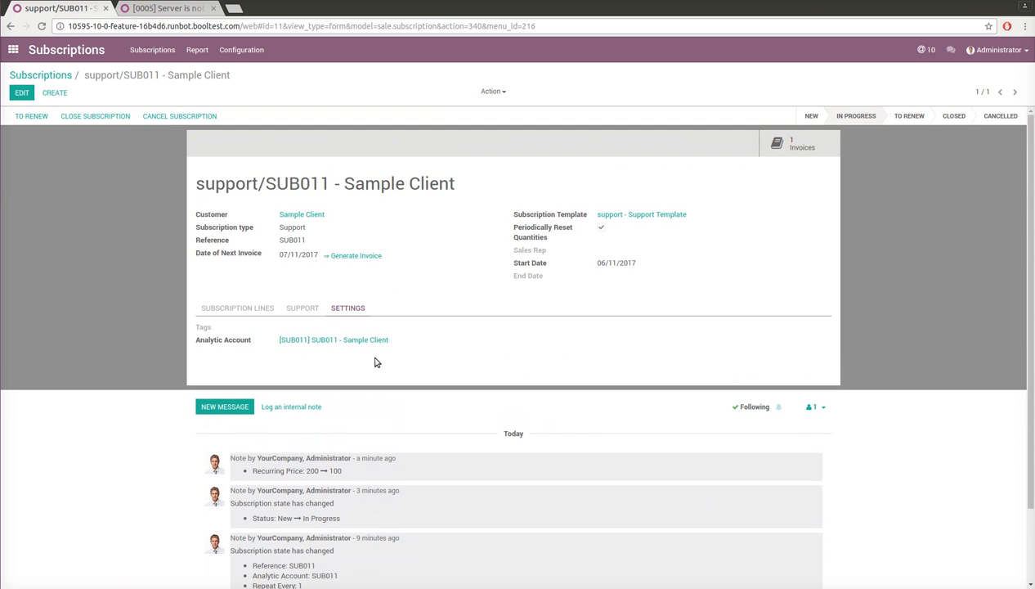